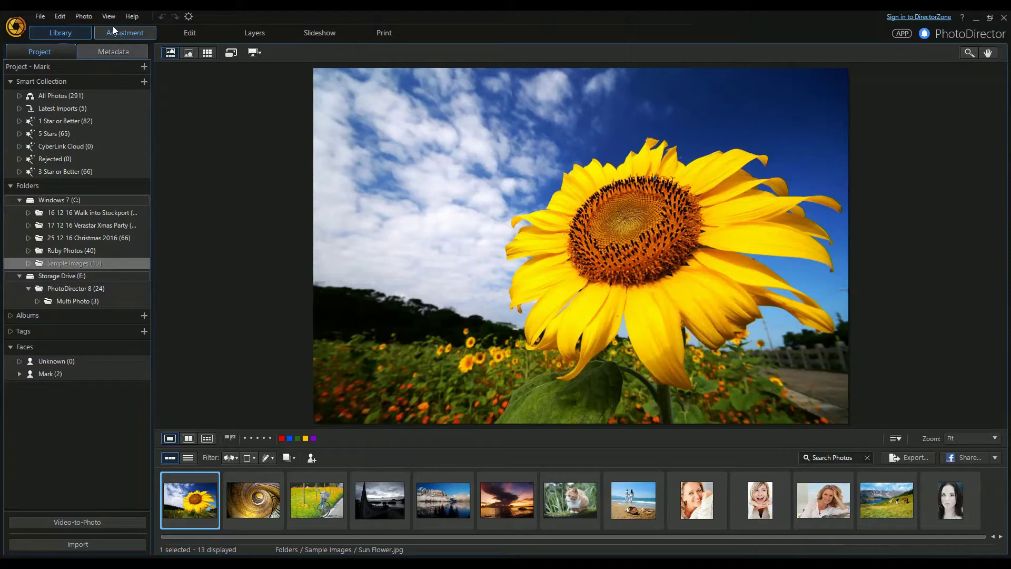
Preview the Cool, High Contrast, Platinum and Low Contrast black-and-white presets on the sunflower photo.
{"action": "left_click", "coordinate": [131, 33]}
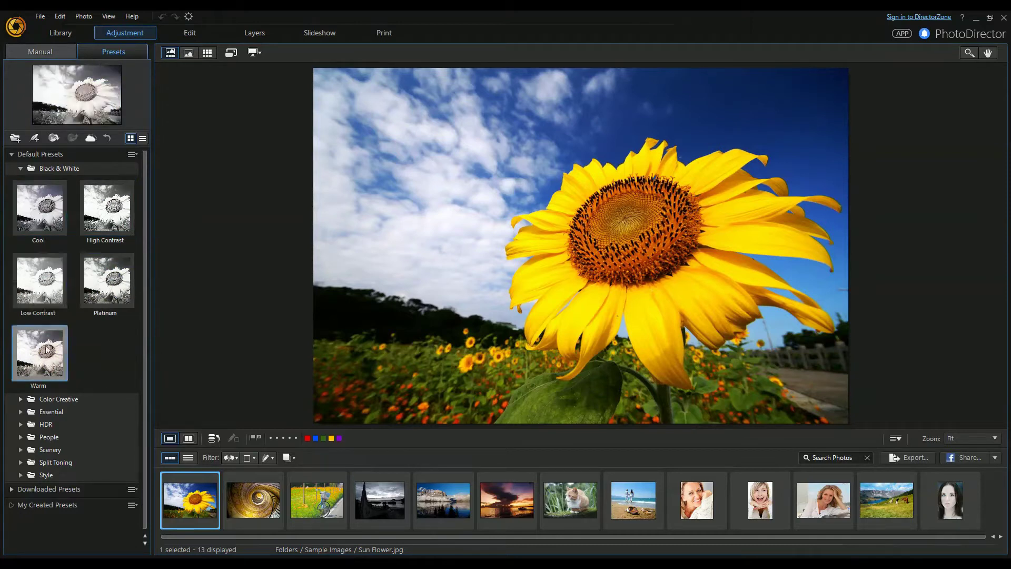
{"action": "left_click", "coordinate": [47, 210]}
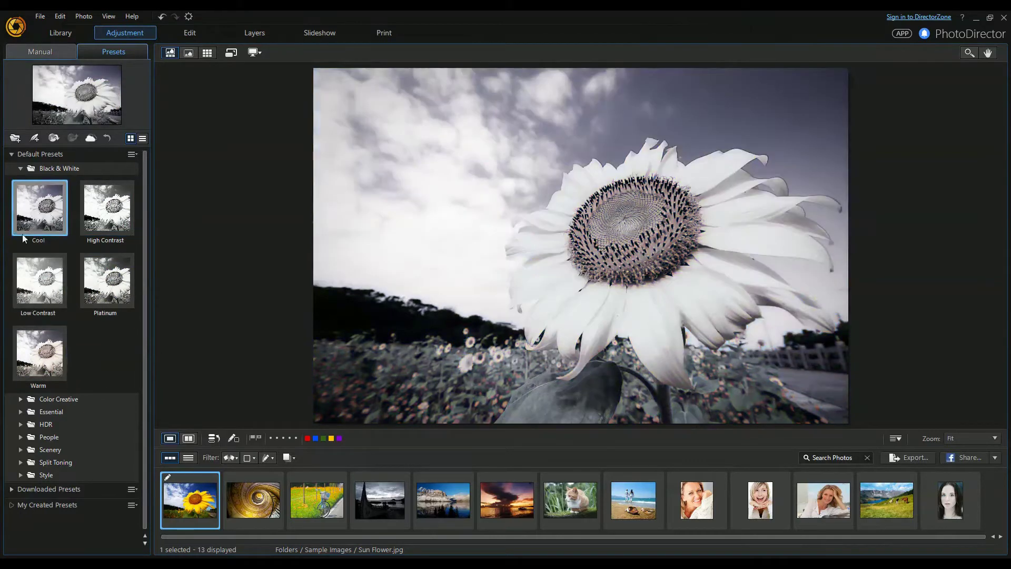
{"action": "left_click", "coordinate": [93, 226]}
{"action": "left_click", "coordinate": [112, 278]}
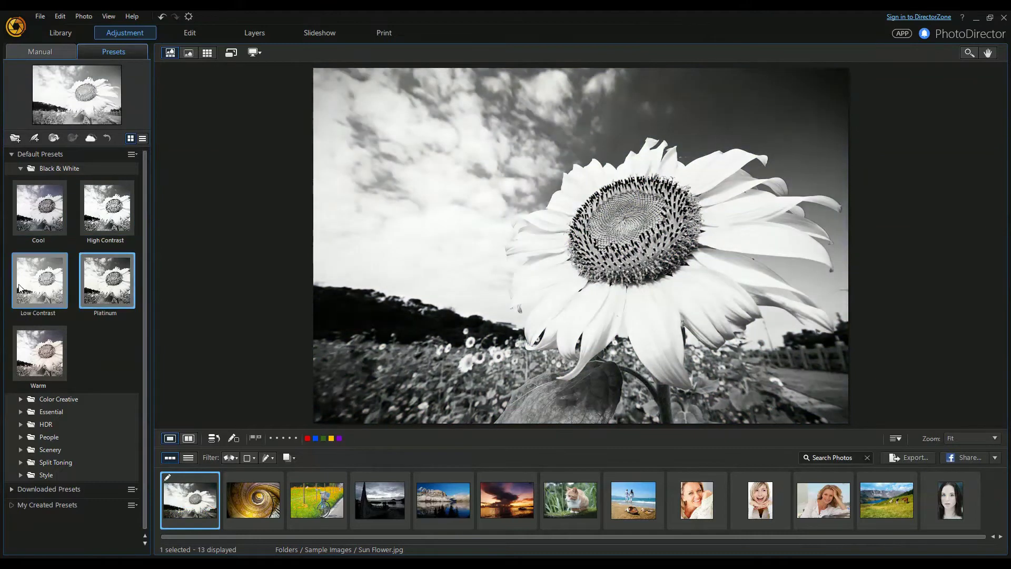
{"action": "left_click", "coordinate": [33, 287]}
Try the 80's and Golden Harvest Color Creative presets, settling on Retro.
{"action": "left_click", "coordinate": [18, 395]}
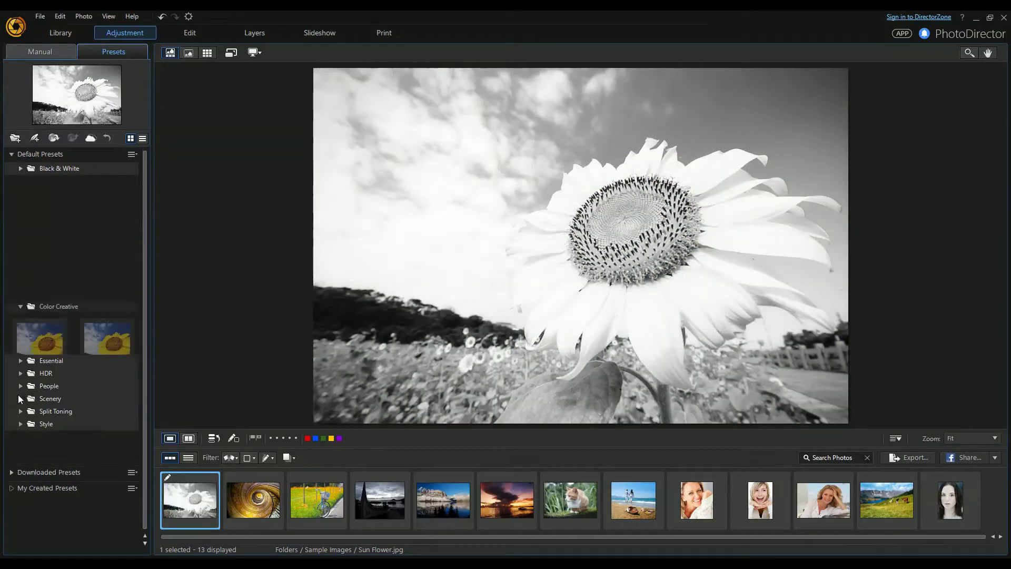
{"action": "left_click", "coordinate": [39, 220]}
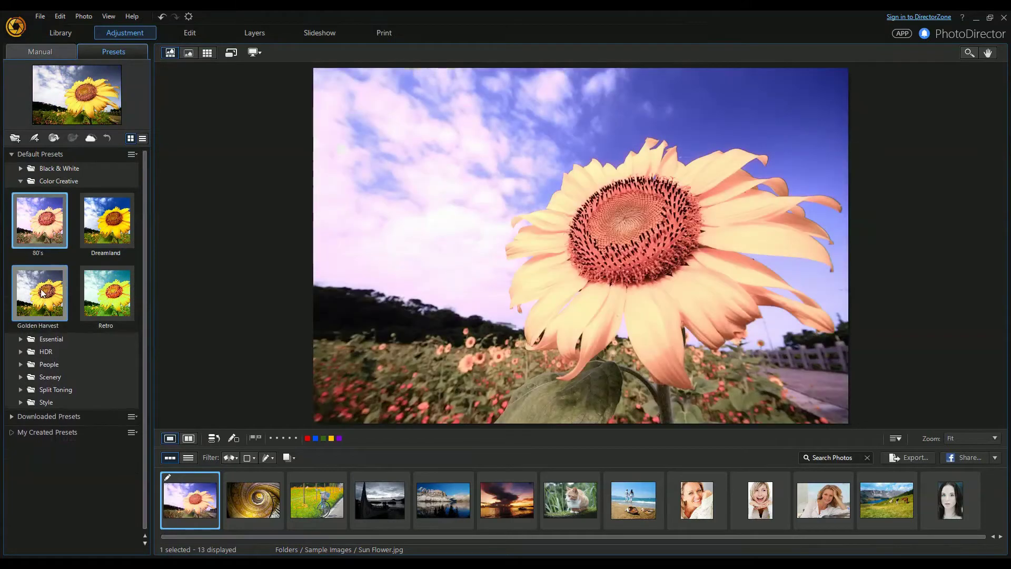
{"action": "left_click", "coordinate": [42, 294]}
{"action": "left_click", "coordinate": [82, 296]}
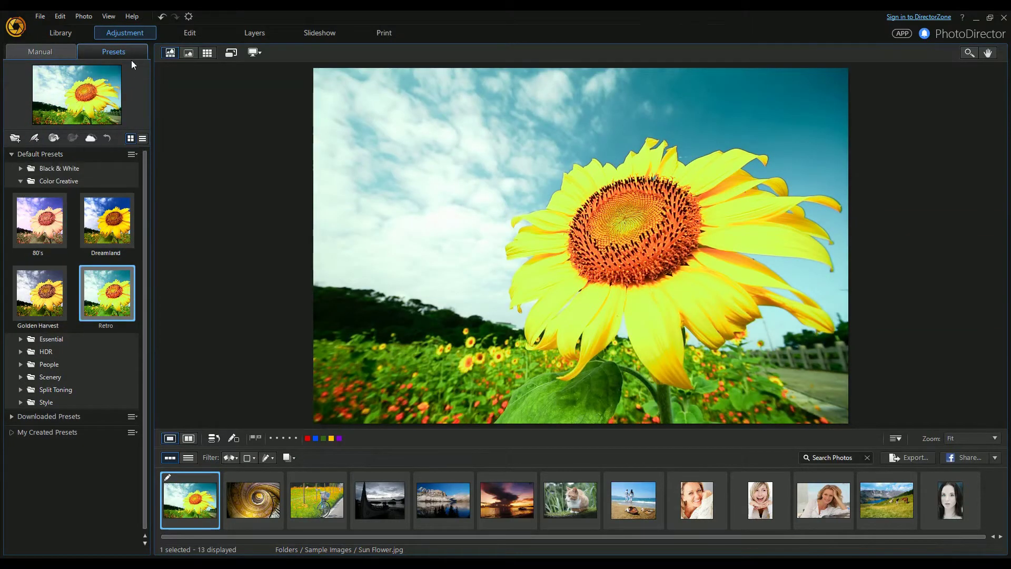
Use the manual sliders to cool temperature to -100 and darken exposure to -2.87.
{"action": "left_click", "coordinate": [49, 52]}
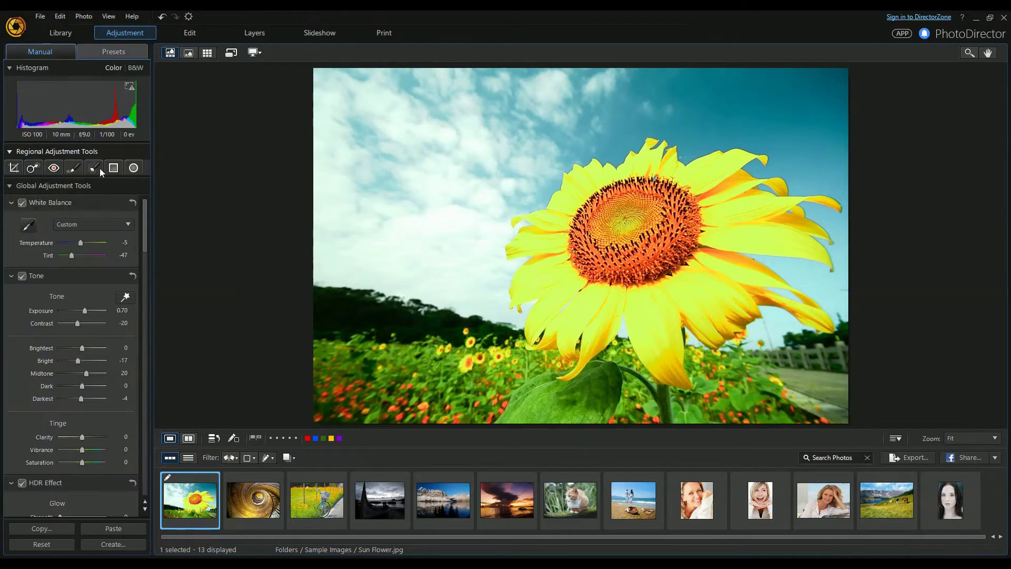
{"action": "left_click_drag", "start_coordinate": [81, 242], "coordinate": [110, 260]}
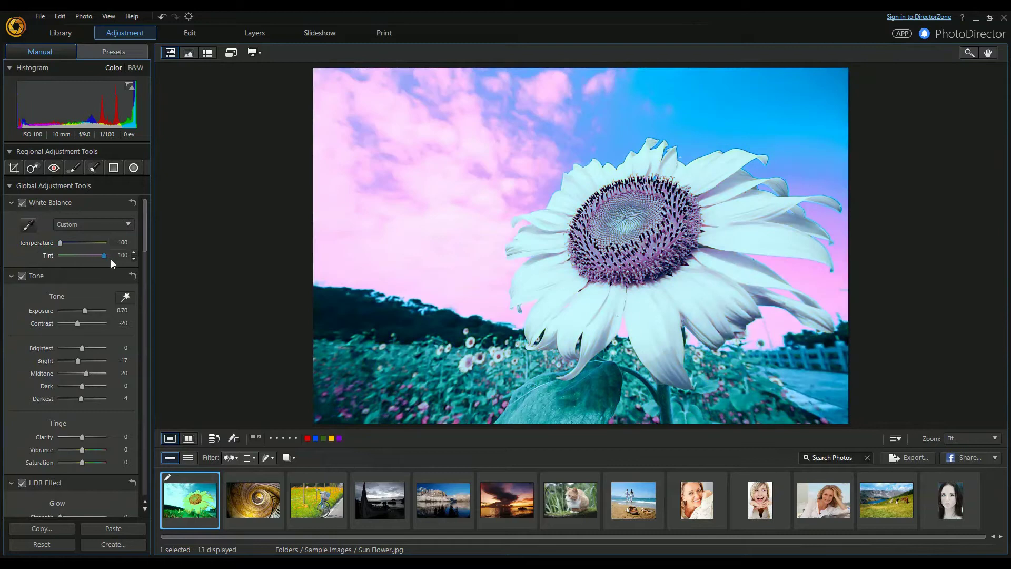
{"action": "left_click_drag", "start_coordinate": [84, 312], "coordinate": [101, 325]}
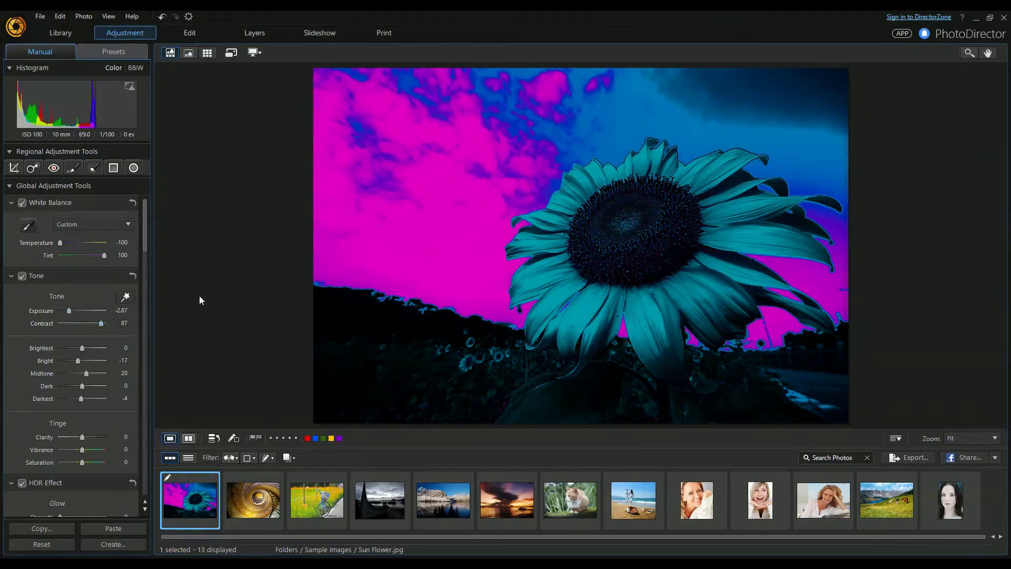
Reset the sunflower photo to its original settings and switch to editing the SkinSmoother portrait.
{"action": "right_click", "coordinate": [648, 255]}
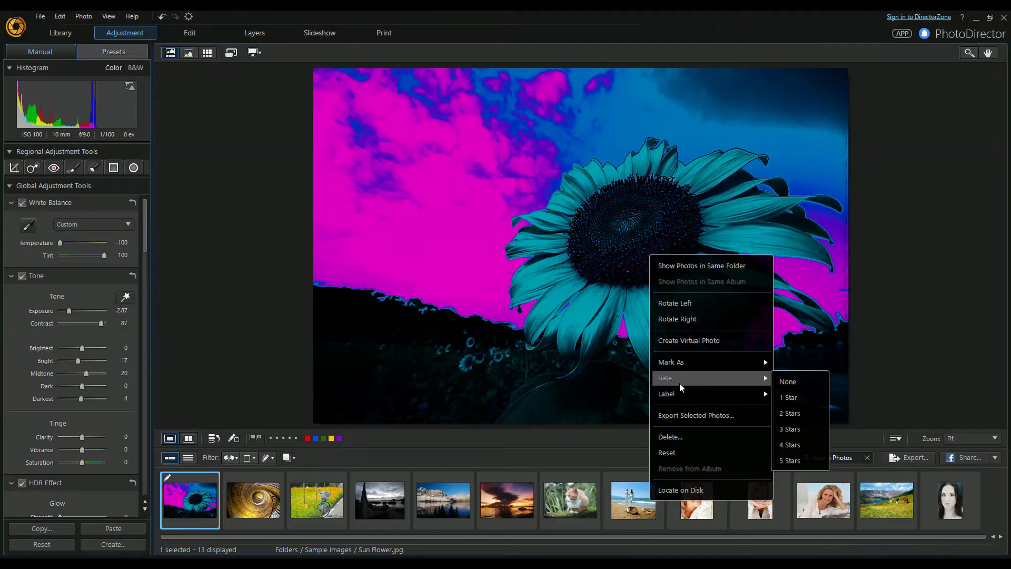
{"action": "left_click", "coordinate": [709, 453]}
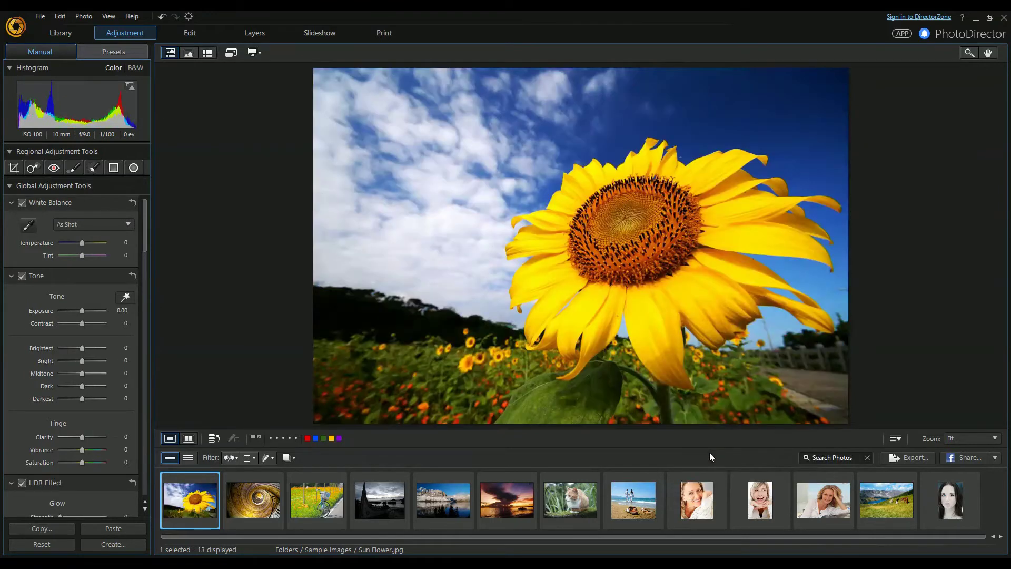
{"action": "left_click", "coordinate": [193, 30]}
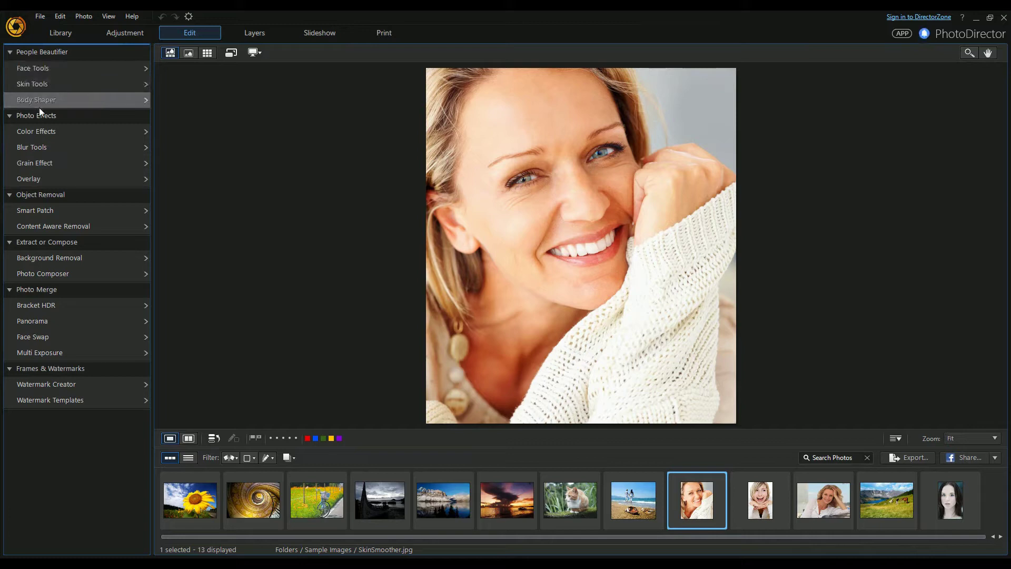
Adjust a jawline point and slim the face with Face Shaper at strength 100, then view Shine Remover and Eye Tools.
{"action": "left_click", "coordinate": [48, 69]}
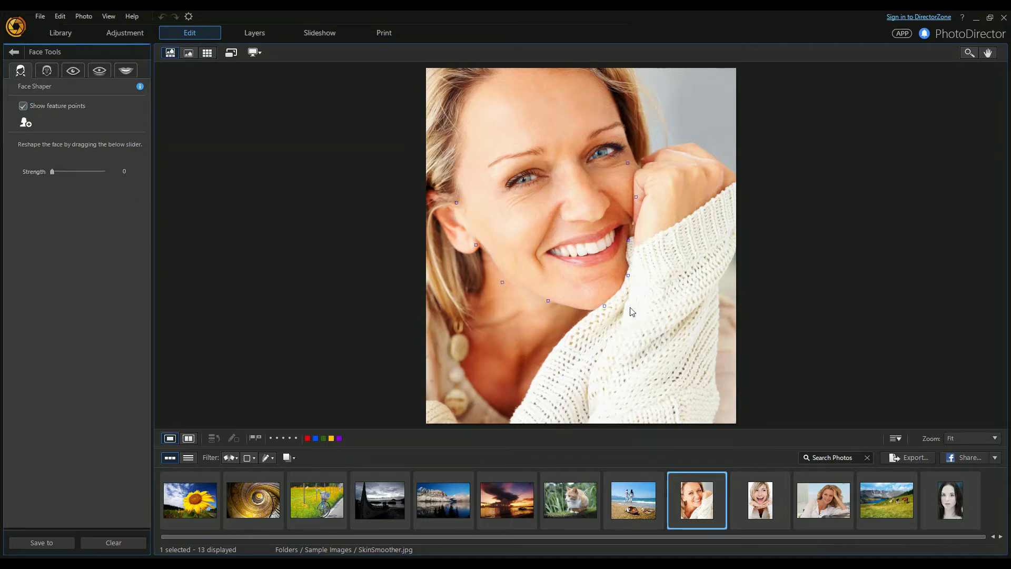
{"action": "left_click_drag", "start_coordinate": [604, 306], "coordinate": [594, 309]}
{"action": "left_click_drag", "start_coordinate": [53, 172], "coordinate": [126, 192]}
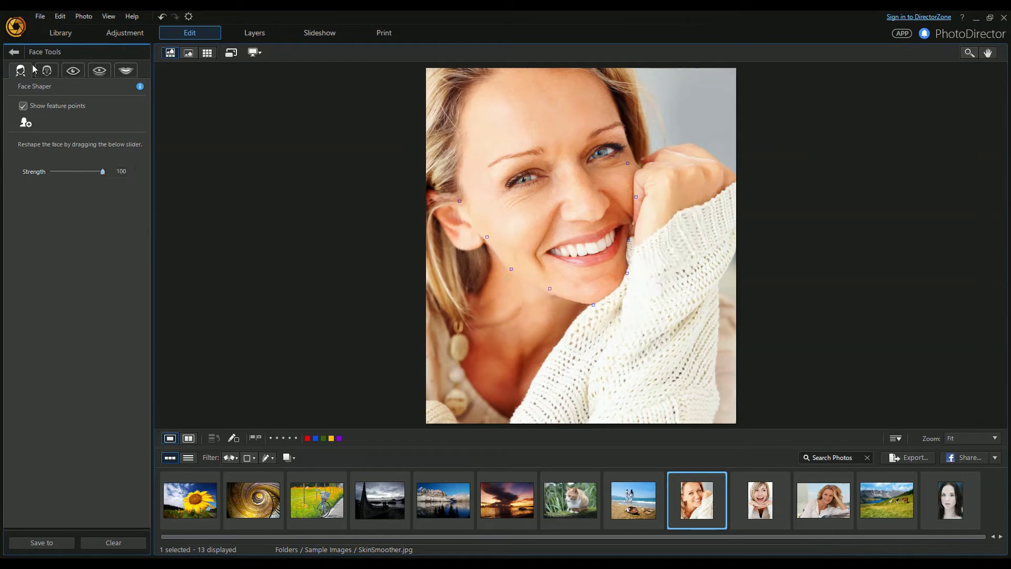
{"action": "left_click", "coordinate": [50, 71]}
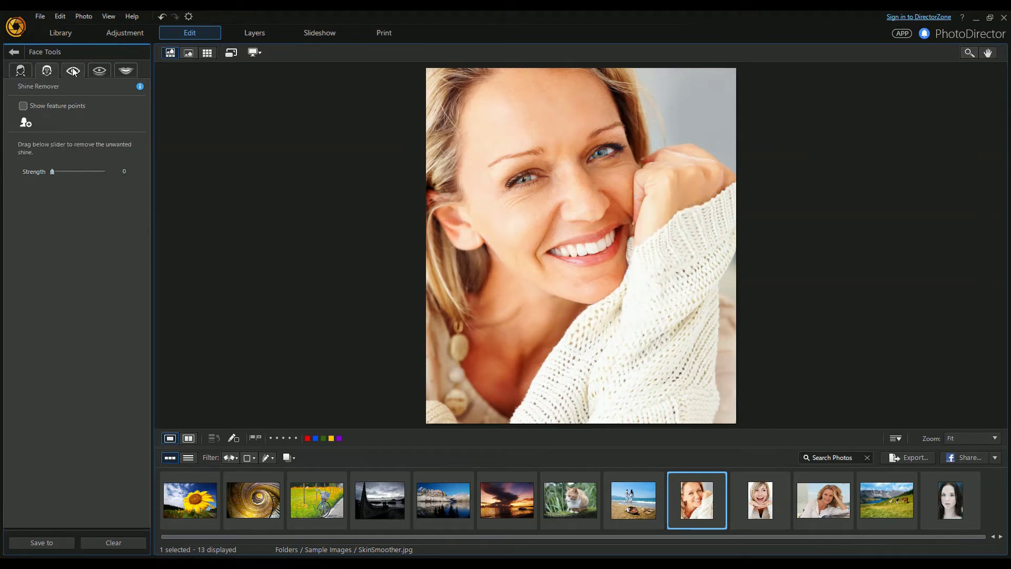
{"action": "left_click", "coordinate": [73, 72]}
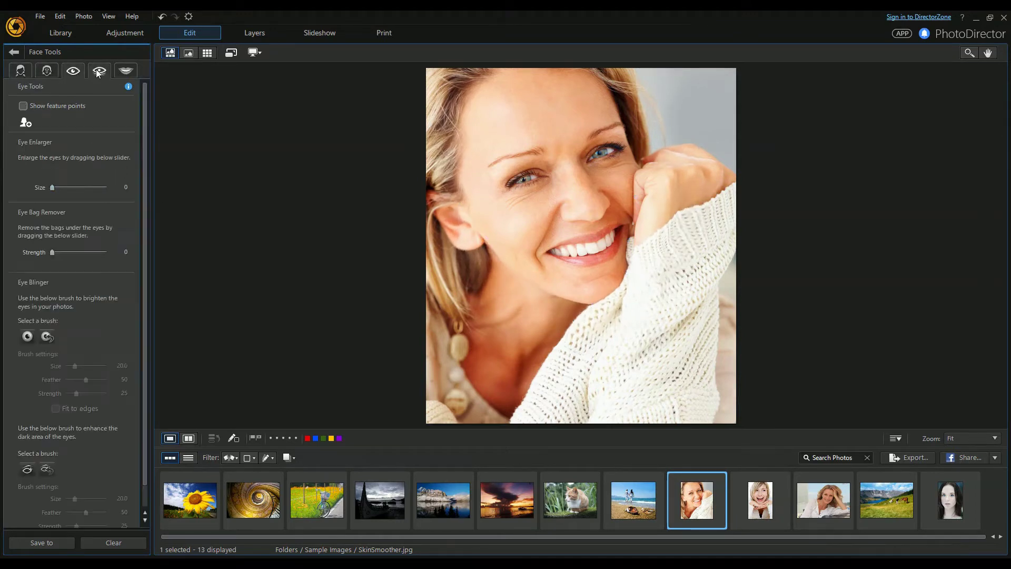
Leave the face tools and look at the Skin Tools' Skin Tone options.
{"action": "left_click", "coordinate": [16, 55]}
{"action": "key", "text": "Return"}
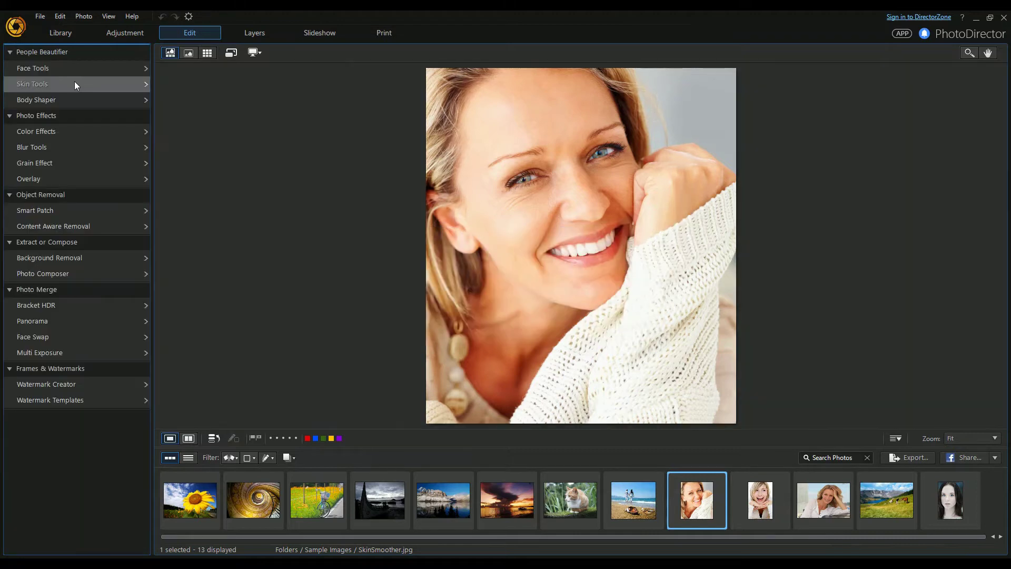
{"action": "left_click", "coordinate": [74, 82]}
{"action": "left_click", "coordinate": [52, 70]}
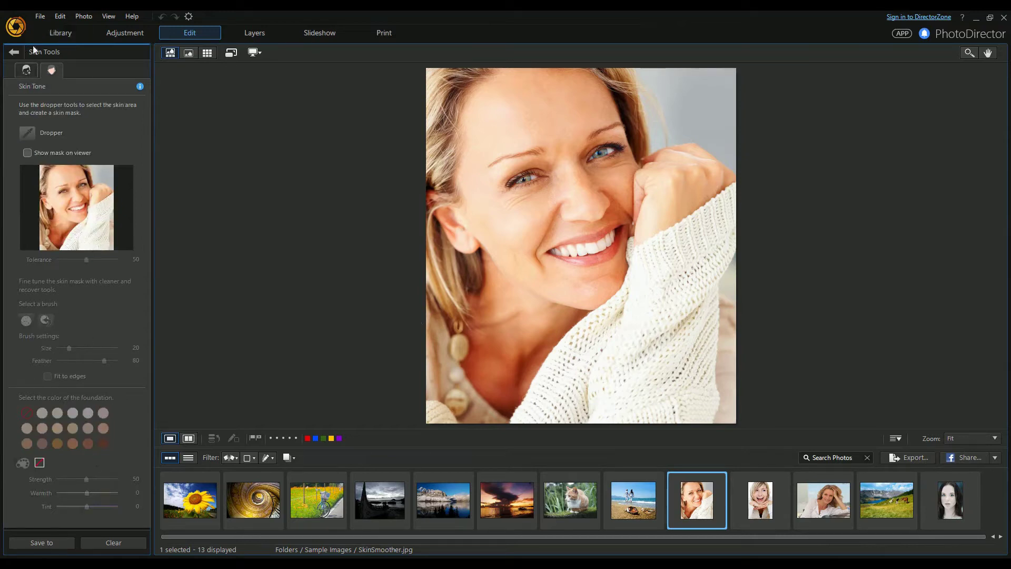
{"action": "left_click", "coordinate": [15, 51]}
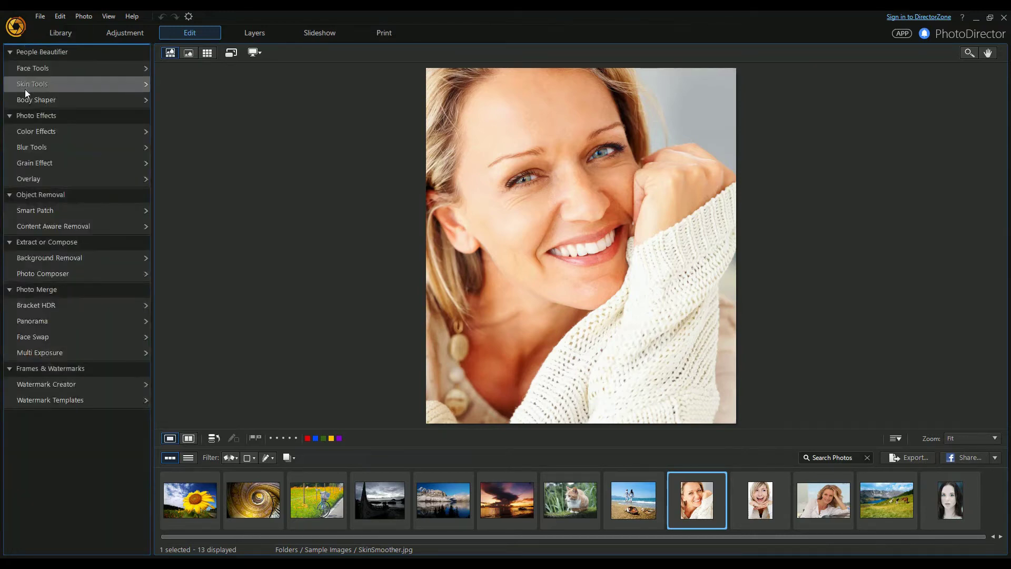
Warp the cheek, mouth corner and both eyes with the Body Shaper brush.
{"action": "left_click", "coordinate": [61, 102]}
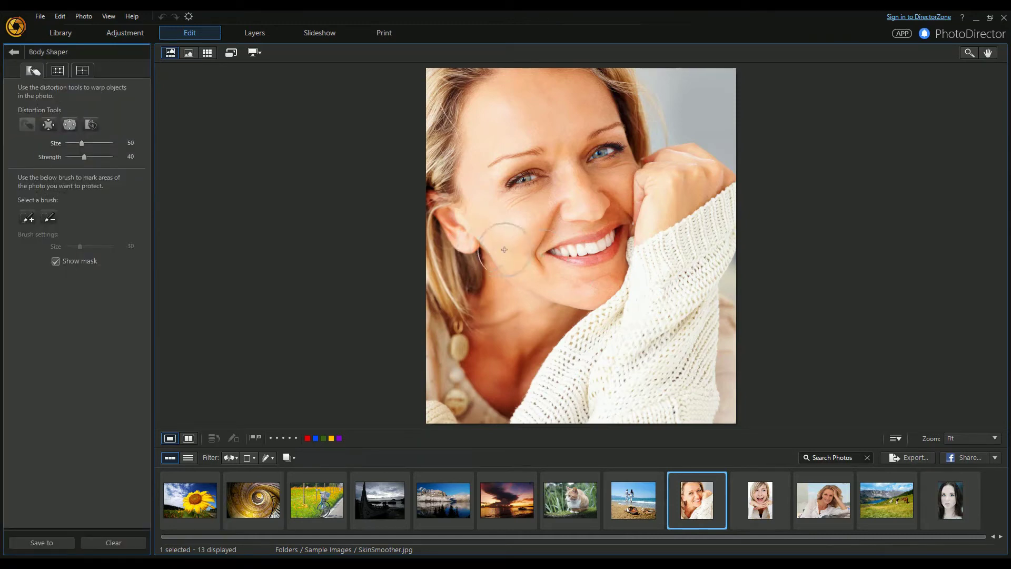
{"action": "mouse_move", "coordinate": [547, 224]}
{"action": "left_mouse_down"}
{"action": "mouse_move", "coordinate": [587, 207]}
{"action": "mouse_move", "coordinate": [547, 269]}
{"action": "left_mouse_up"}
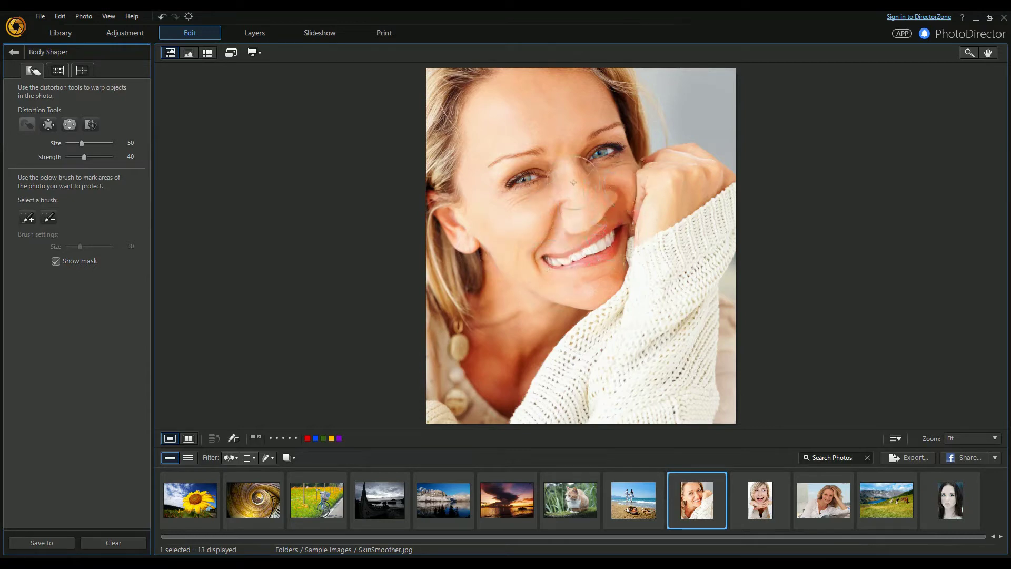
{"action": "left_click_drag", "start_coordinate": [520, 179], "coordinate": [505, 163]}
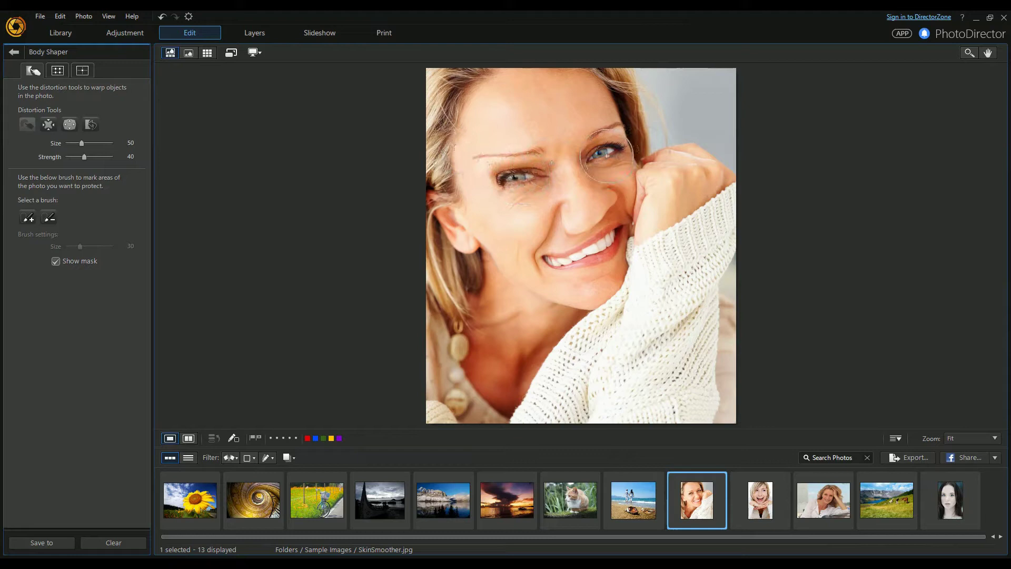
{"action": "mouse_move", "coordinate": [605, 147]}
{"action": "left_mouse_down"}
{"action": "mouse_move", "coordinate": [610, 127]}
{"action": "mouse_move", "coordinate": [634, 99]}
{"action": "left_mouse_up"}
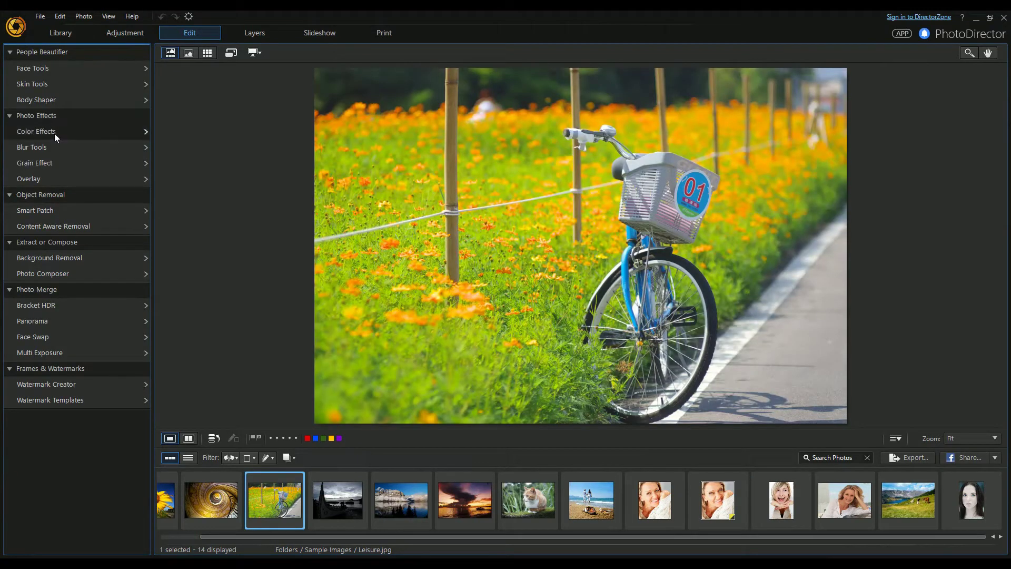
Preview the Black & White, Sepia and green Tint colour effects on the bike photo.
{"action": "left_click", "coordinate": [55, 134]}
{"action": "left_click", "coordinate": [47, 112]}
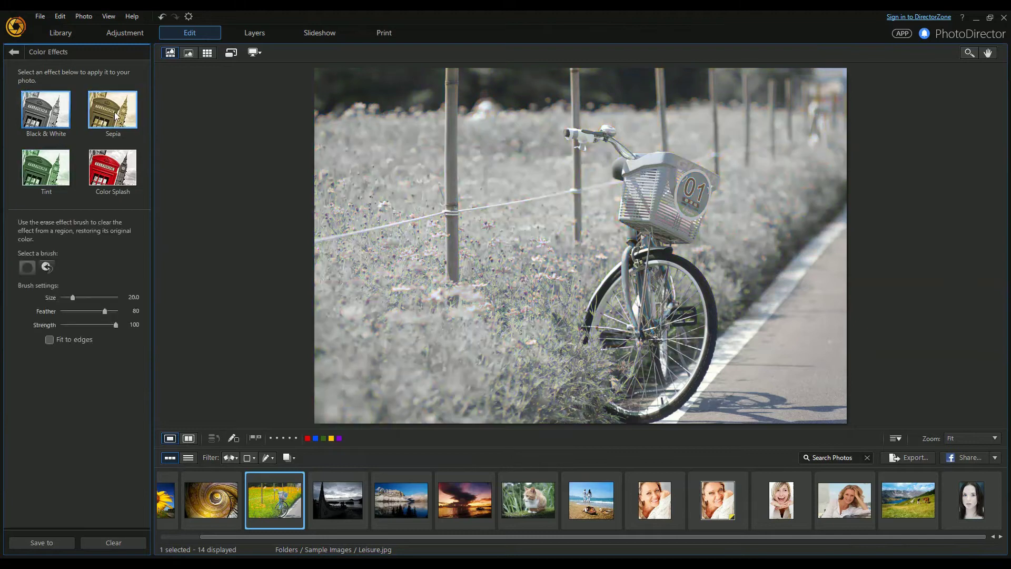
{"action": "left_click", "coordinate": [115, 117]}
{"action": "left_click", "coordinate": [56, 174]}
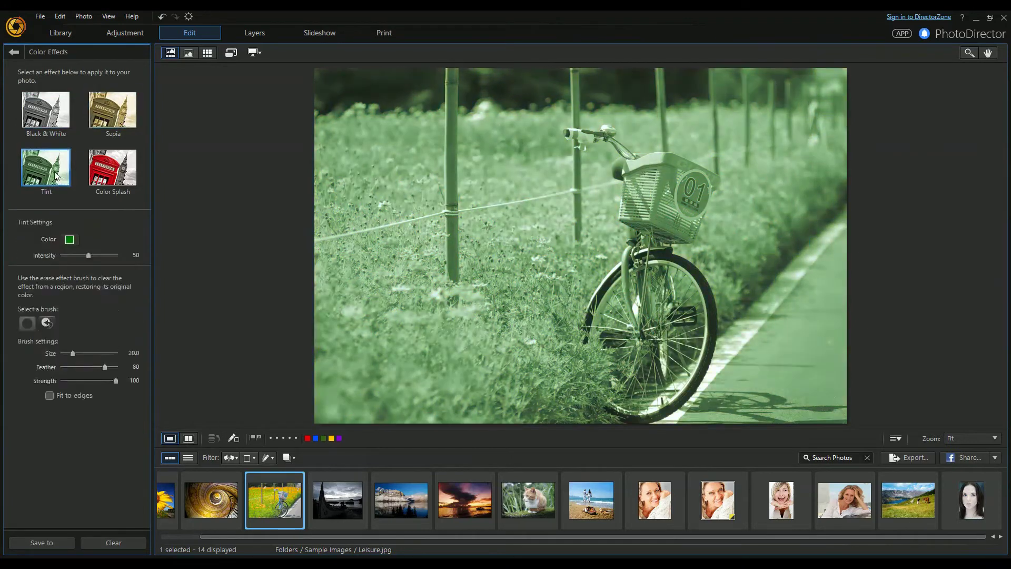
Apply Color Splash keeping the badge's blue, then centre a circular blur on the basket.
{"action": "left_click", "coordinate": [120, 180]}
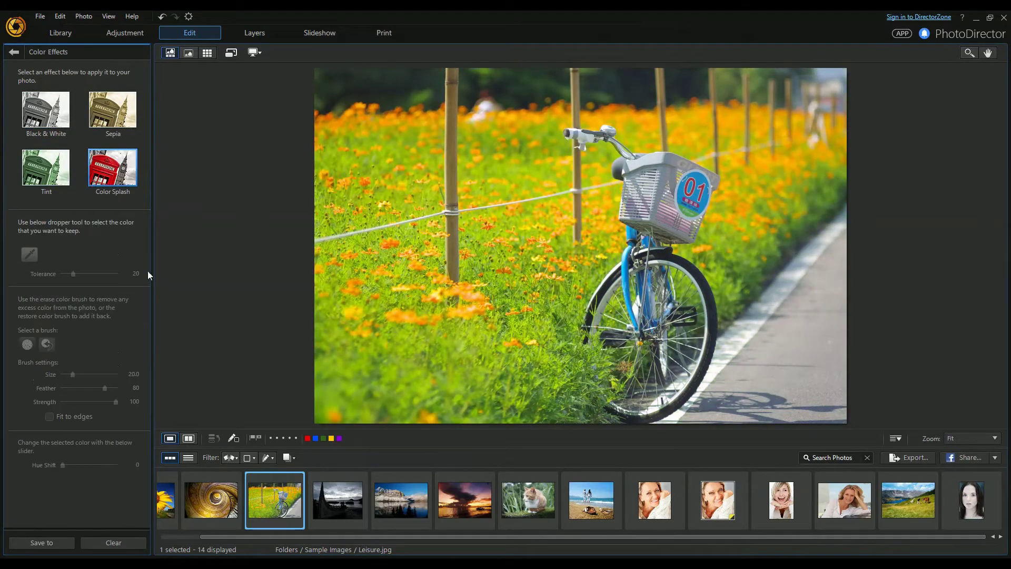
{"action": "left_click", "coordinate": [701, 173]}
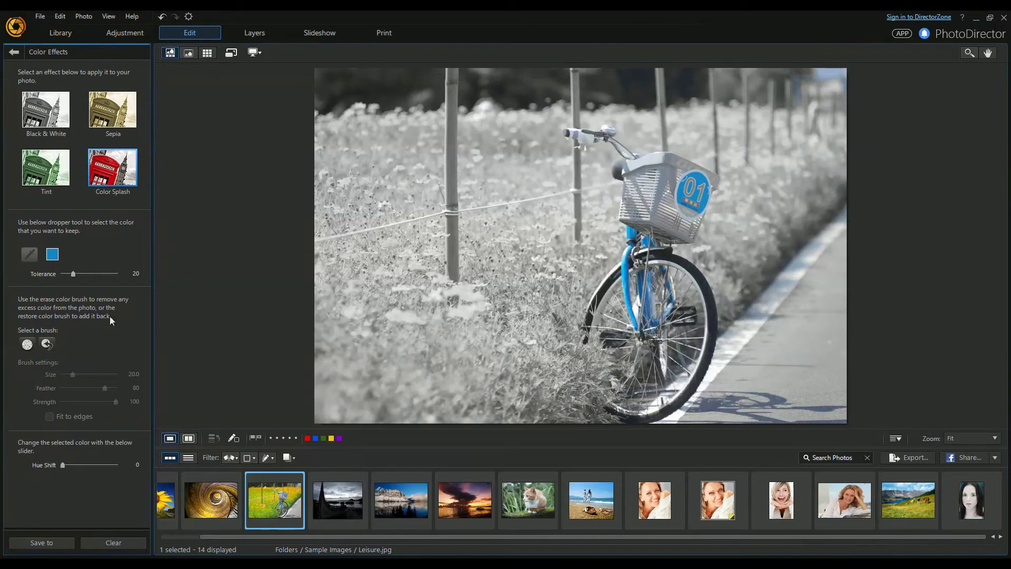
{"action": "left_click", "coordinate": [14, 51]}
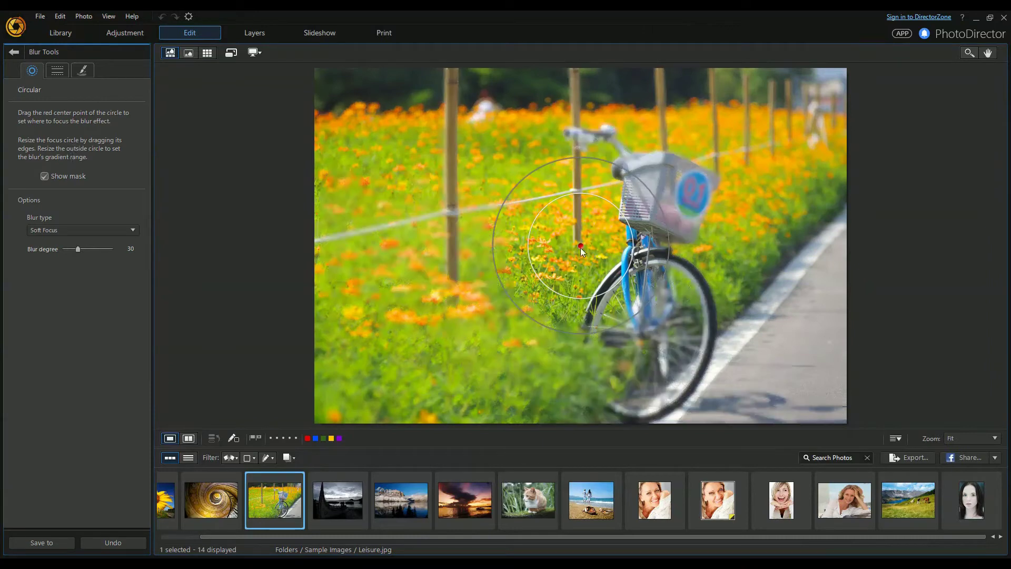
{"action": "left_click_drag", "start_coordinate": [580, 246], "coordinate": [663, 196]}
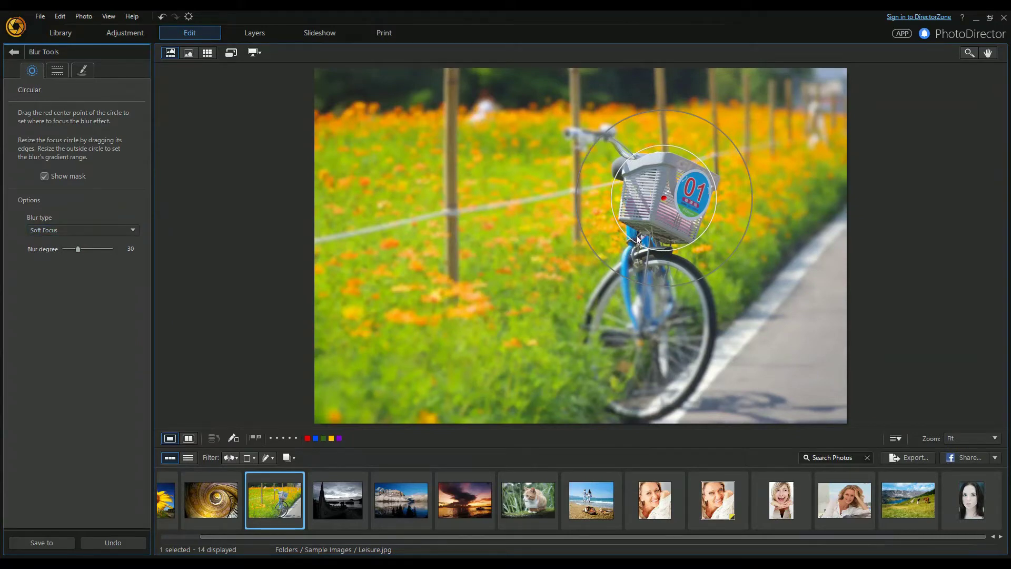
Try Bokeh blur with heart, star, cross and circle highlights, then Focal Zoom.
{"action": "left_click", "coordinate": [96, 231]}
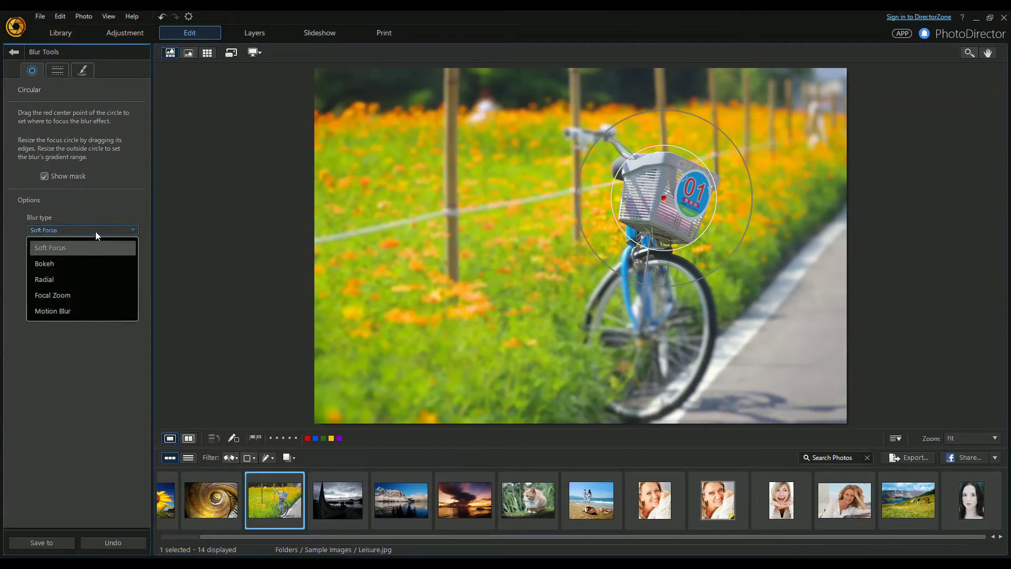
{"action": "left_click", "coordinate": [80, 260]}
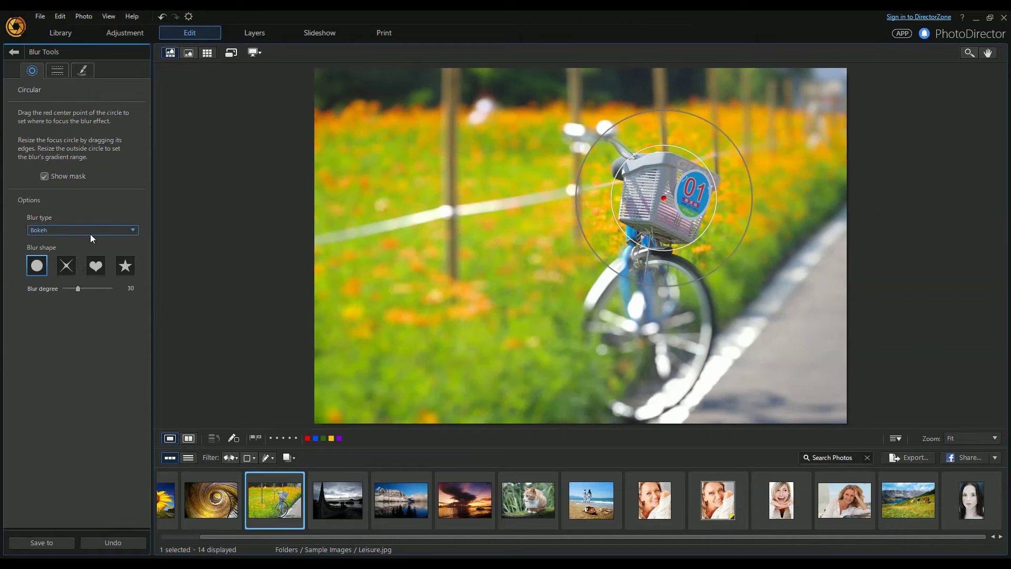
{"action": "left_click", "coordinate": [90, 234]}
{"action": "left_click", "coordinate": [90, 234]}
{"action": "left_click", "coordinate": [102, 271]}
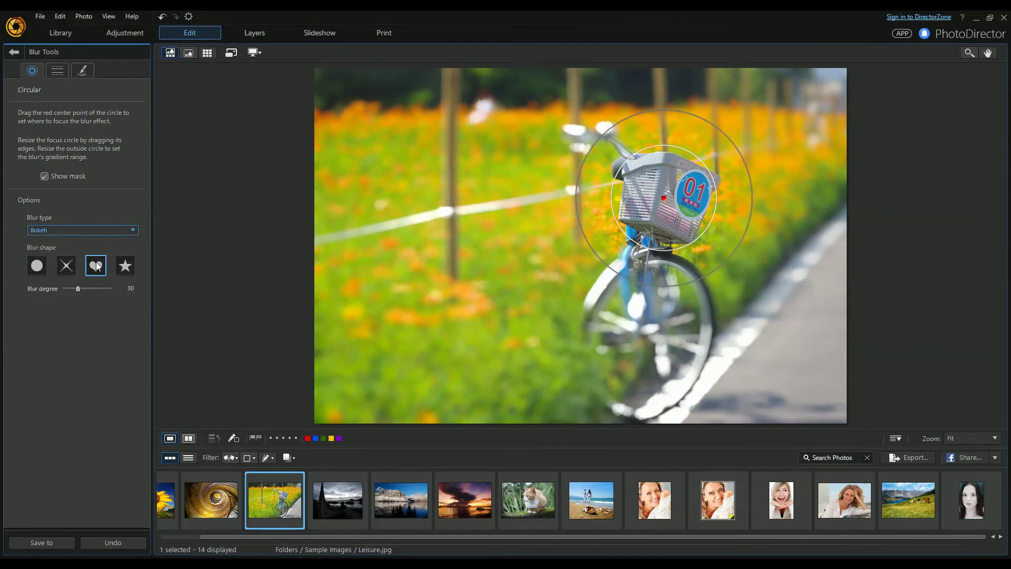
{"action": "left_click", "coordinate": [125, 267]}
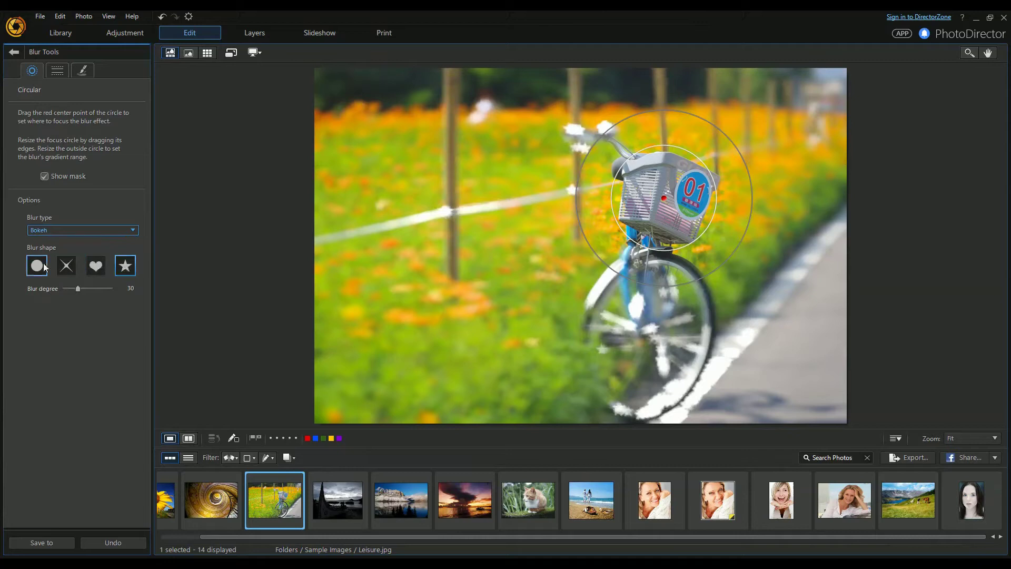
{"action": "left_click", "coordinate": [96, 265]}
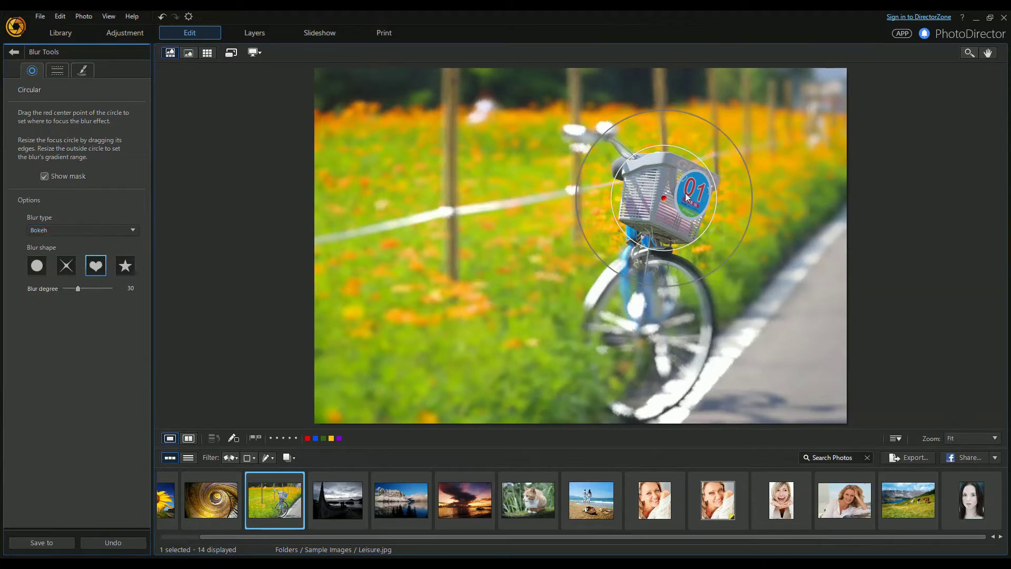
{"action": "left_click", "coordinate": [66, 265]}
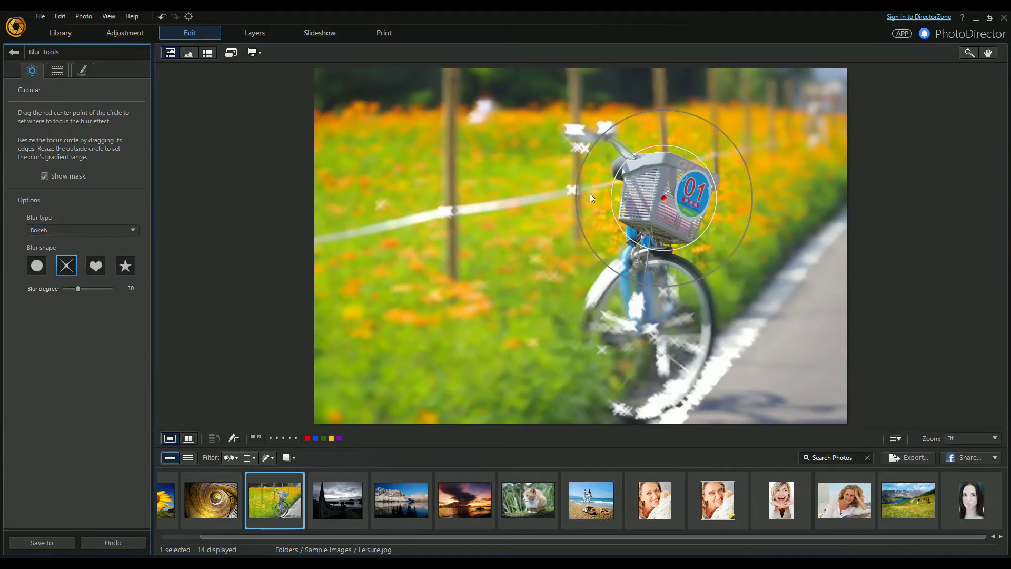
{"action": "left_click", "coordinate": [37, 265]}
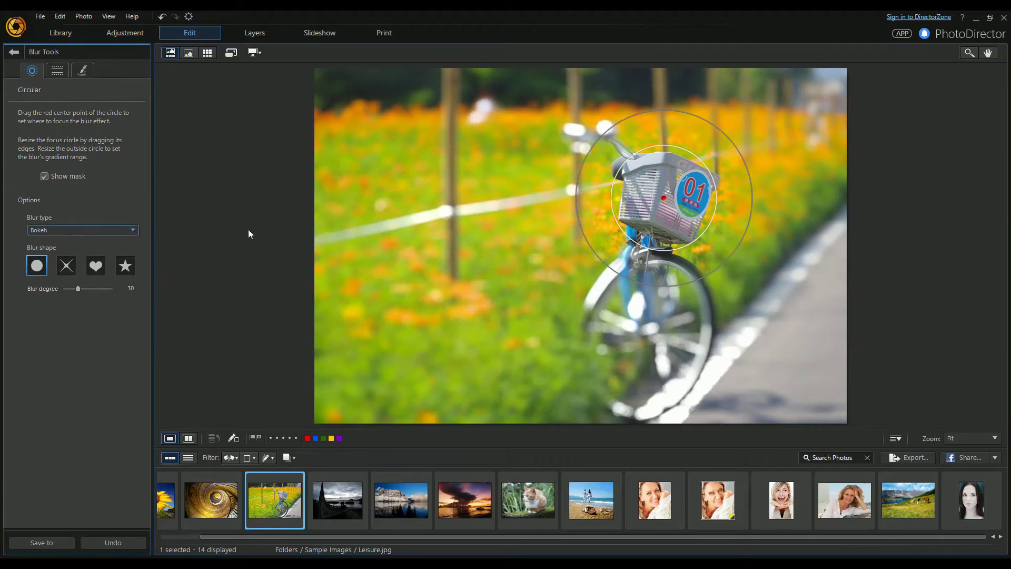
{"action": "left_click", "coordinate": [69, 228]}
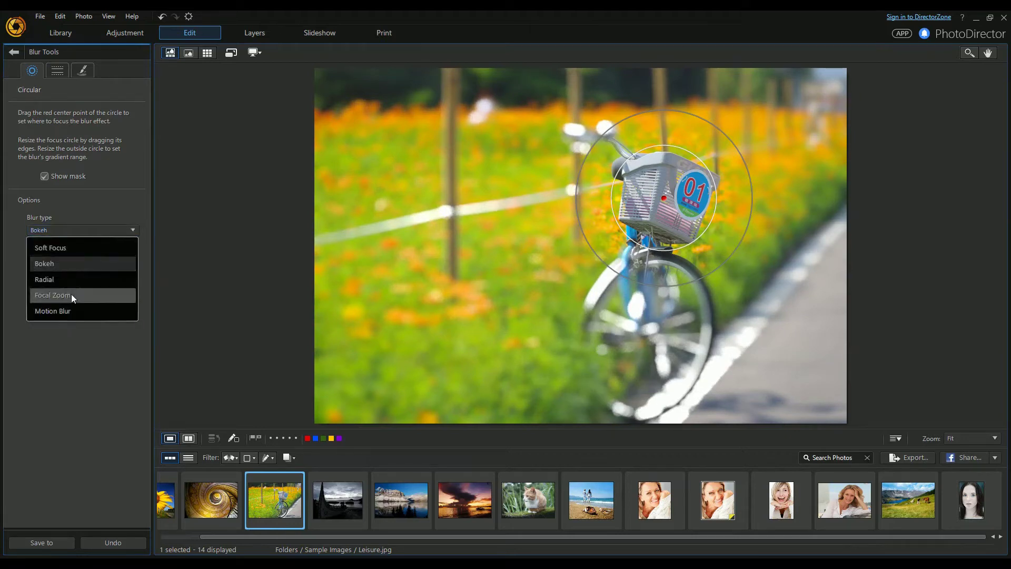
{"action": "left_click", "coordinate": [71, 294]}
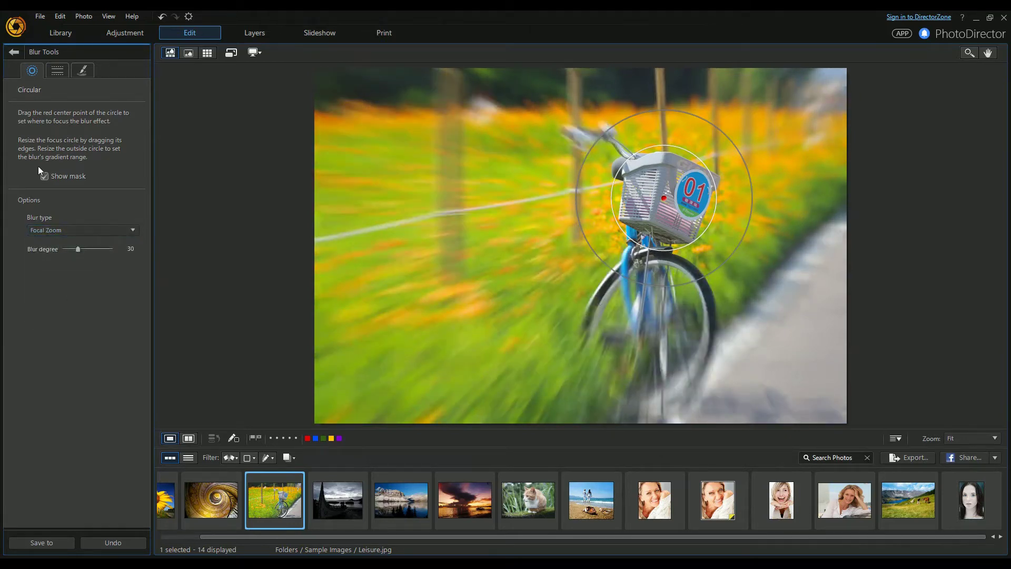
Apply a vertical linear blur band centred on the bicycle with a lower blur degree.
{"action": "left_click", "coordinate": [55, 76]}
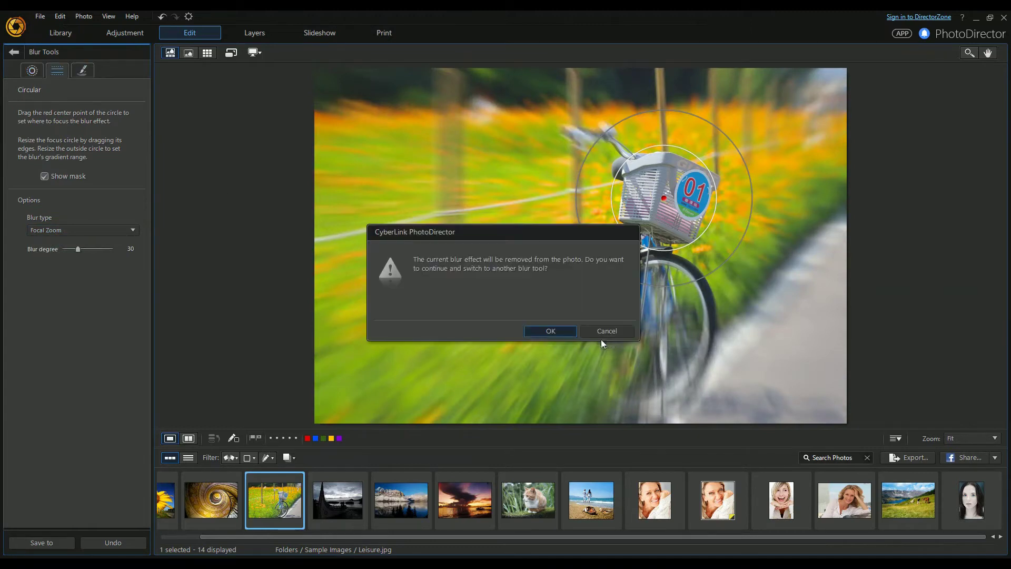
{"action": "left_click", "coordinate": [551, 329]}
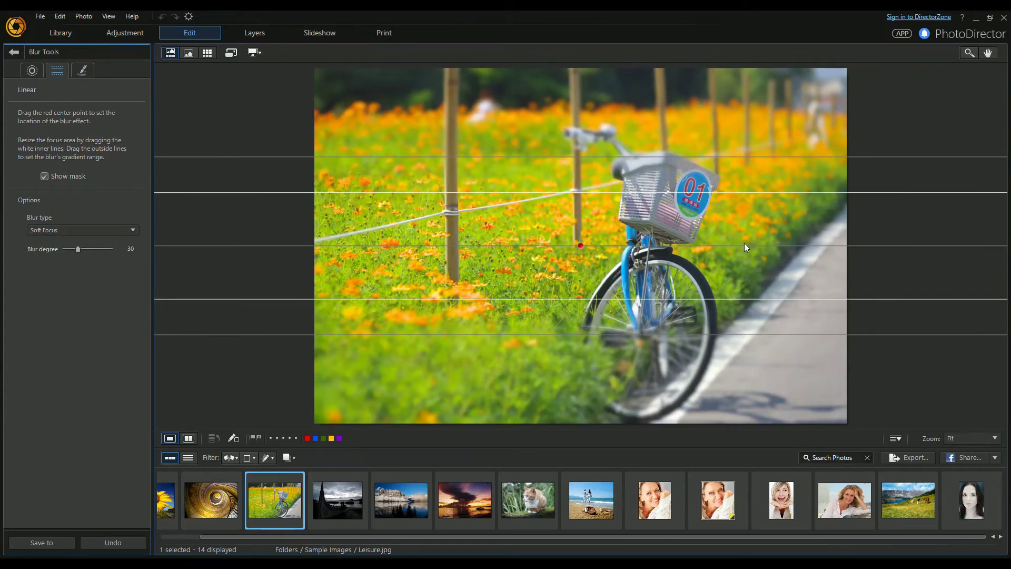
{"action": "left_click_drag", "start_coordinate": [747, 246], "coordinate": [570, 120]}
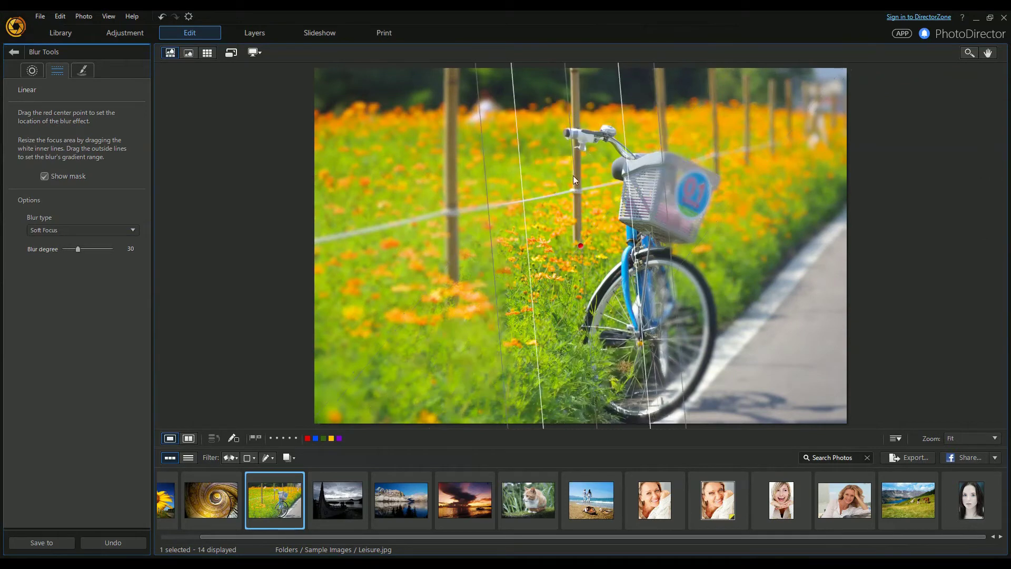
{"action": "left_click_drag", "start_coordinate": [577, 245], "coordinate": [637, 240]}
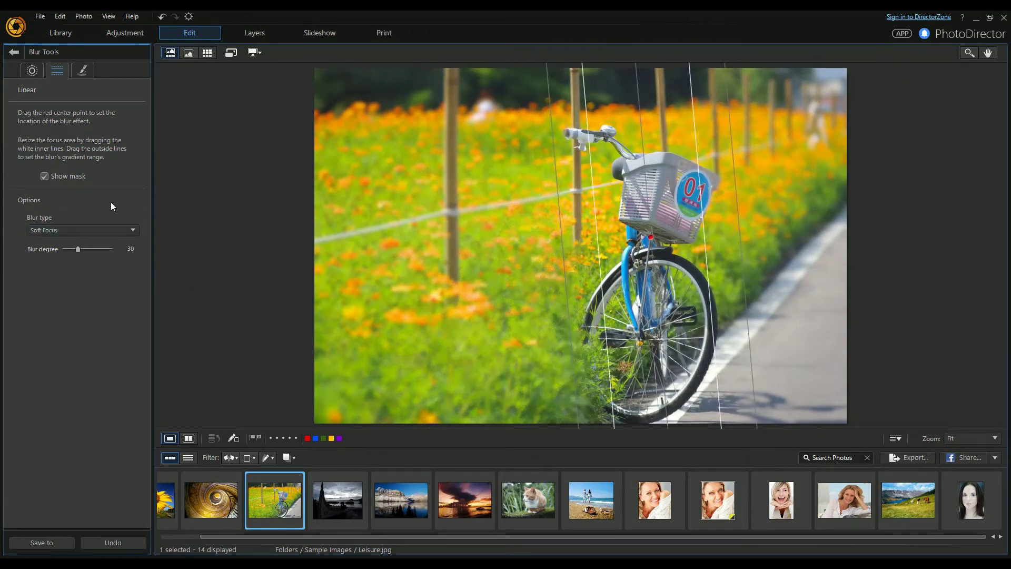
{"action": "mouse_move", "coordinate": [78, 248]}
{"action": "left_mouse_down"}
{"action": "mouse_move", "coordinate": [108, 251]}
{"action": "mouse_move", "coordinate": [66, 249]}
{"action": "mouse_move", "coordinate": [83, 250]}
{"action": "left_mouse_up"}
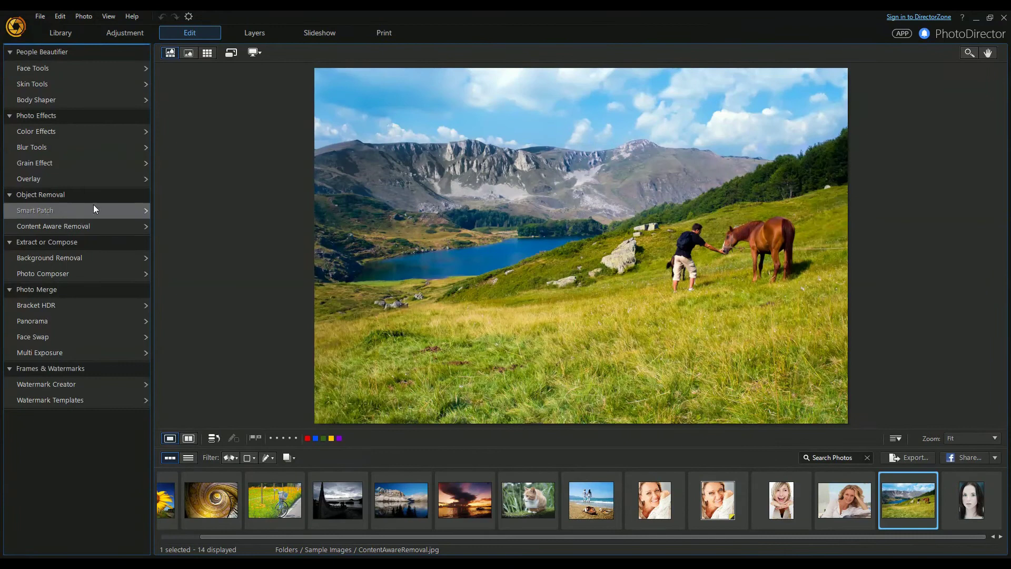
Erase the small rock with Content Aware Removal and compare before and after using undo/redo.
{"action": "left_click", "coordinate": [85, 227]}
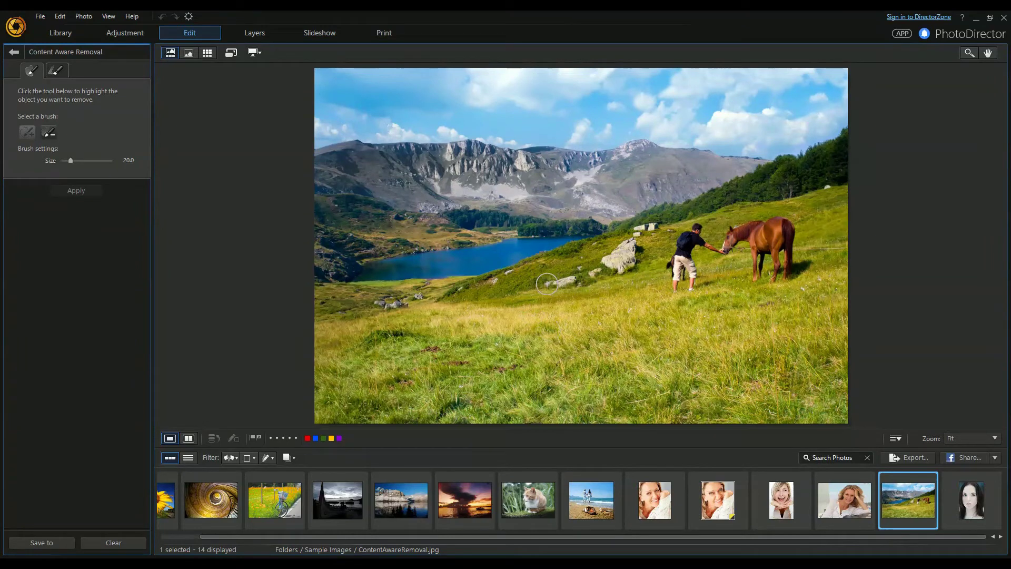
{"action": "left_click_drag", "start_coordinate": [548, 284], "coordinate": [577, 281]}
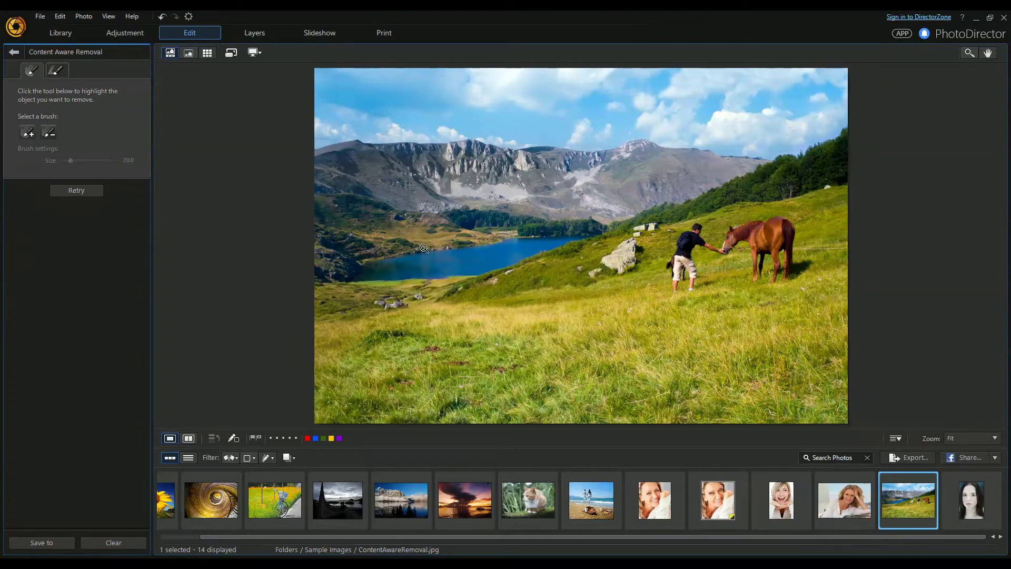
{"action": "key", "text": "ctrl+z"}
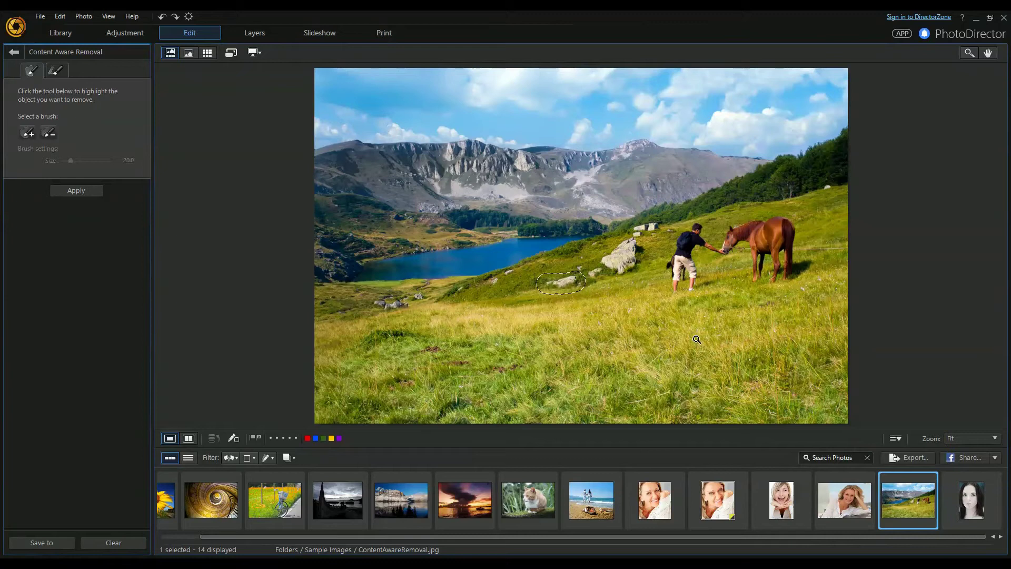
{"action": "key", "text": "ctrl+y"}
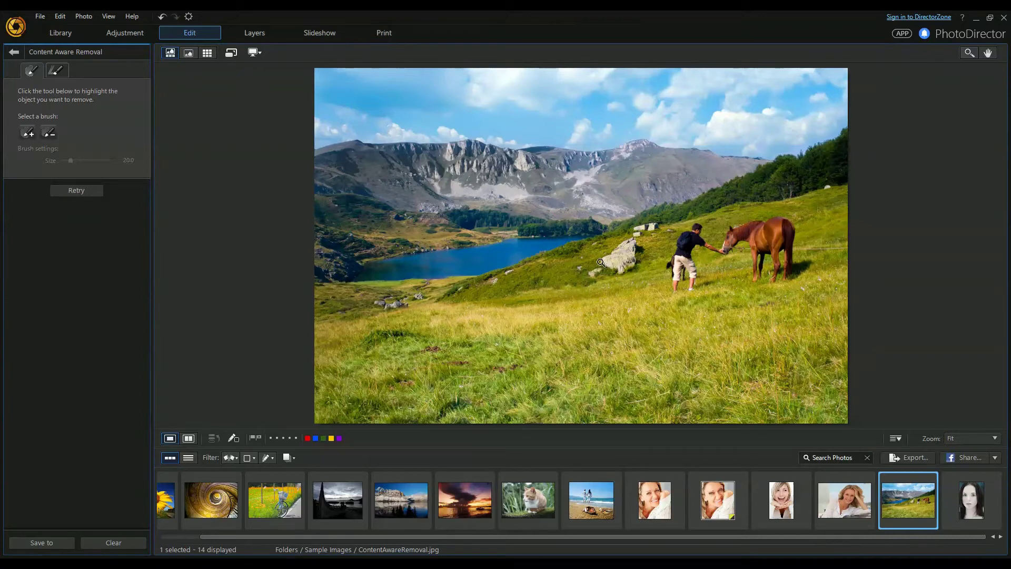
{"action": "key", "text": "ctrl+z"}
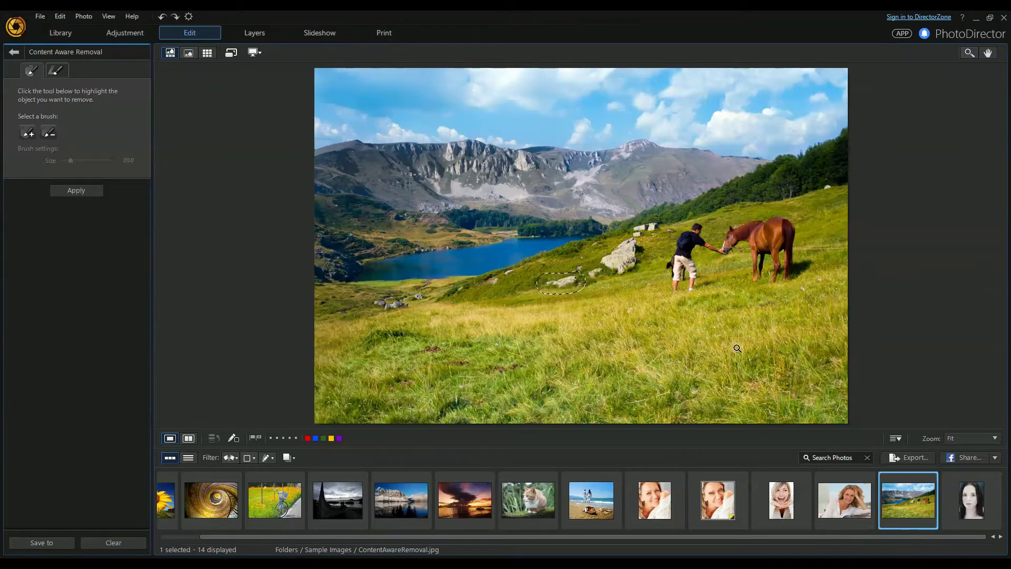
{"action": "key", "text": "ctrl+y"}
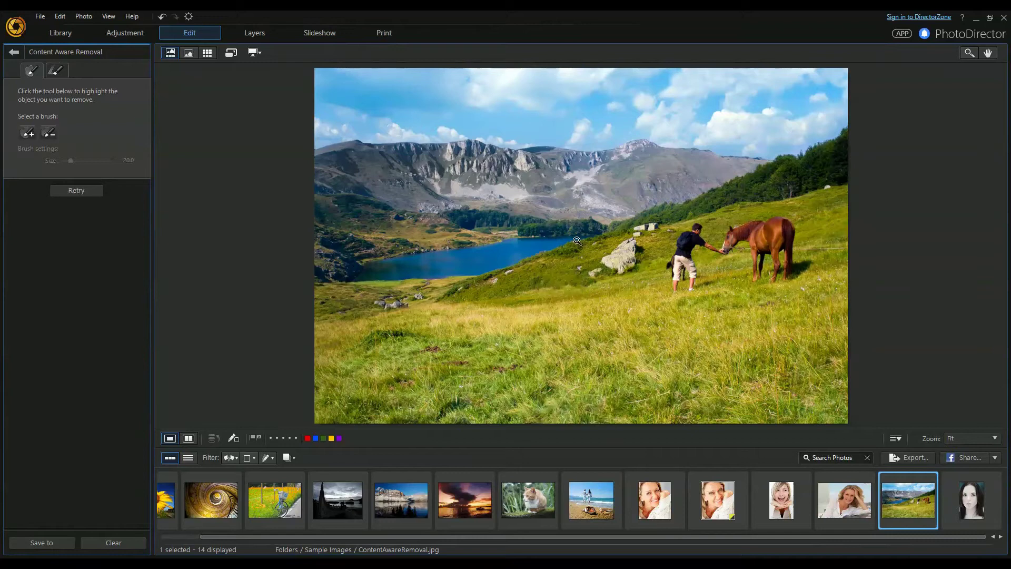
Paint over and remove the man beside the horse, then open Background Removal on the portrait.
{"action": "left_click", "coordinate": [27, 131]}
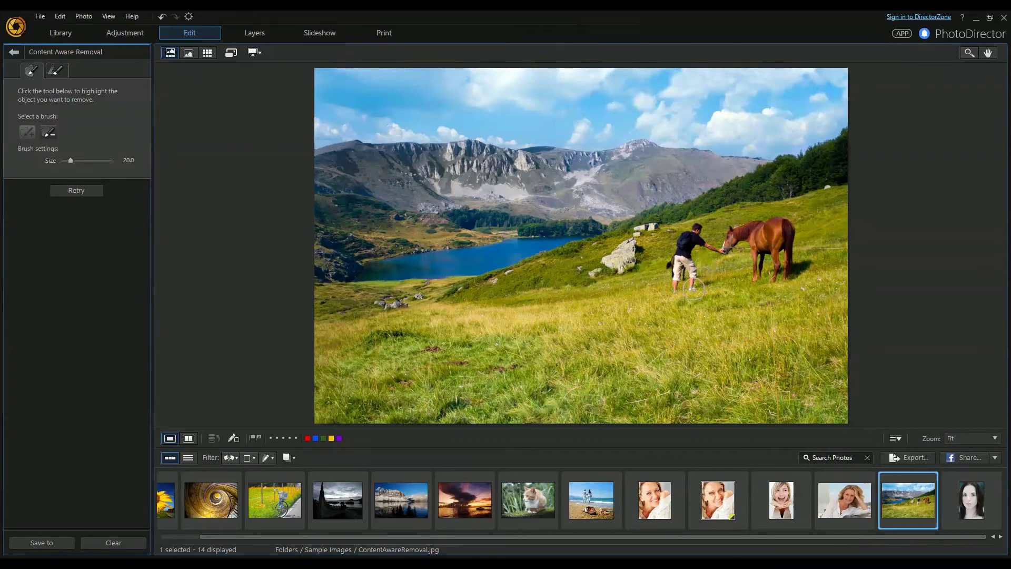
{"action": "mouse_move", "coordinate": [691, 289]}
{"action": "left_mouse_down"}
{"action": "mouse_move", "coordinate": [688, 267]}
{"action": "mouse_move", "coordinate": [673, 290]}
{"action": "mouse_move", "coordinate": [668, 271]}
{"action": "mouse_move", "coordinate": [688, 226]}
{"action": "mouse_move", "coordinate": [702, 233]}
{"action": "mouse_move", "coordinate": [703, 267]}
{"action": "mouse_move", "coordinate": [687, 242]}
{"action": "mouse_move", "coordinate": [712, 255]}
{"action": "left_mouse_up"}
{"action": "left_click", "coordinate": [100, 190]}
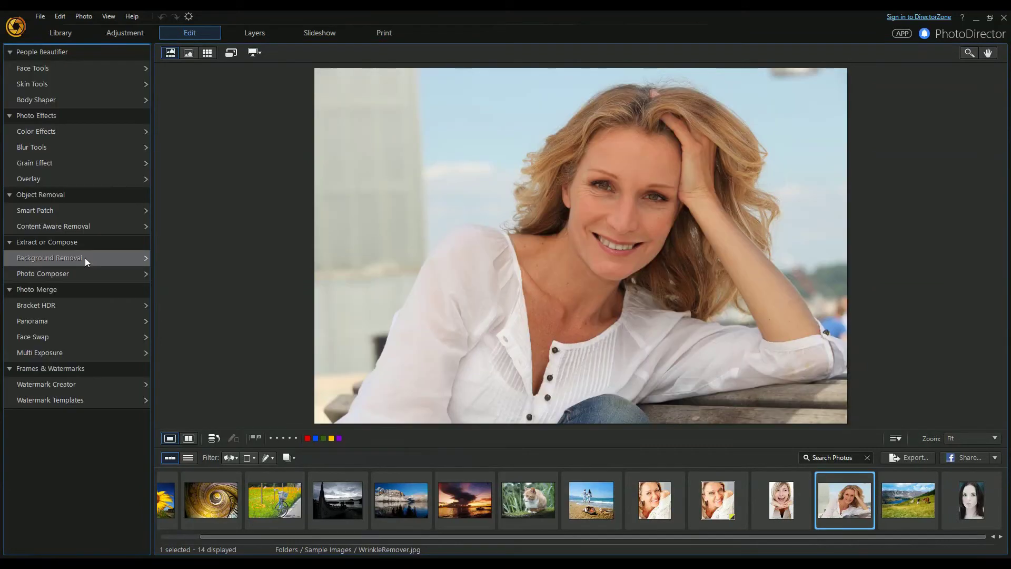
{"action": "left_click", "coordinate": [84, 258]}
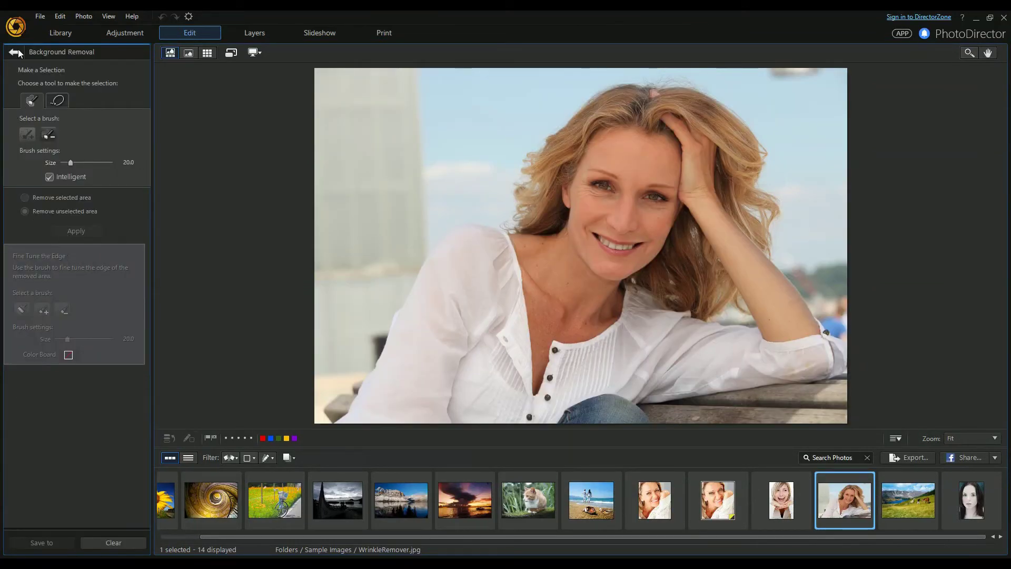
Brush a selection around the woman, smoothing the bottom-left notch, and test removal before undoing it.
{"action": "mouse_move", "coordinate": [363, 399]}
{"action": "left_mouse_down"}
{"action": "mouse_move", "coordinate": [476, 243]}
{"action": "mouse_move", "coordinate": [559, 251]}
{"action": "mouse_move", "coordinate": [608, 214]}
{"action": "mouse_move", "coordinate": [622, 149]}
{"action": "mouse_move", "coordinate": [665, 129]}
{"action": "mouse_move", "coordinate": [660, 115]}
{"action": "mouse_move", "coordinate": [622, 103]}
{"action": "mouse_move", "coordinate": [598, 137]}
{"action": "mouse_move", "coordinate": [549, 167]}
{"action": "mouse_move", "coordinate": [530, 218]}
{"action": "mouse_move", "coordinate": [754, 161]}
{"action": "mouse_move", "coordinate": [683, 140]}
{"action": "mouse_move", "coordinate": [681, 114]}
{"action": "mouse_move", "coordinate": [651, 105]}
{"action": "mouse_move", "coordinate": [740, 235]}
{"action": "mouse_move", "coordinate": [761, 327]}
{"action": "mouse_move", "coordinate": [807, 360]}
{"action": "mouse_move", "coordinate": [595, 366]}
{"action": "mouse_move", "coordinate": [565, 371]}
{"action": "mouse_move", "coordinate": [545, 391]}
{"action": "mouse_move", "coordinate": [493, 396]}
{"action": "mouse_move", "coordinate": [485, 373]}
{"action": "mouse_move", "coordinate": [494, 305]}
{"action": "mouse_move", "coordinate": [606, 328]}
{"action": "mouse_move", "coordinate": [525, 298]}
{"action": "mouse_move", "coordinate": [589, 310]}
{"action": "mouse_move", "coordinate": [608, 302]}
{"action": "mouse_move", "coordinate": [644, 178]}
{"action": "mouse_move", "coordinate": [708, 214]}
{"action": "mouse_move", "coordinate": [678, 202]}
{"action": "mouse_move", "coordinate": [674, 282]}
{"action": "mouse_move", "coordinate": [655, 320]}
{"action": "mouse_move", "coordinate": [665, 352]}
{"action": "mouse_move", "coordinate": [714, 355]}
{"action": "mouse_move", "coordinate": [735, 344]}
{"action": "mouse_move", "coordinate": [748, 359]}
{"action": "mouse_move", "coordinate": [685, 392]}
{"action": "mouse_move", "coordinate": [621, 383]}
{"action": "mouse_move", "coordinate": [550, 403]}
{"action": "mouse_move", "coordinate": [633, 419]}
{"action": "mouse_move", "coordinate": [594, 413]}
{"action": "left_mouse_up"}
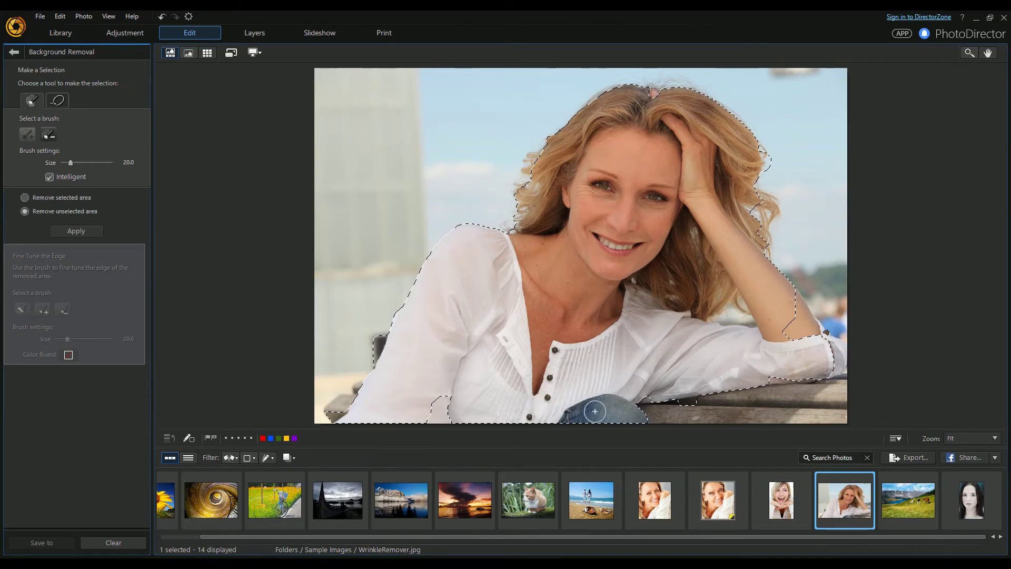
{"action": "left_click_drag", "start_coordinate": [456, 396], "coordinate": [429, 421]}
{"action": "left_click", "coordinate": [76, 231]}
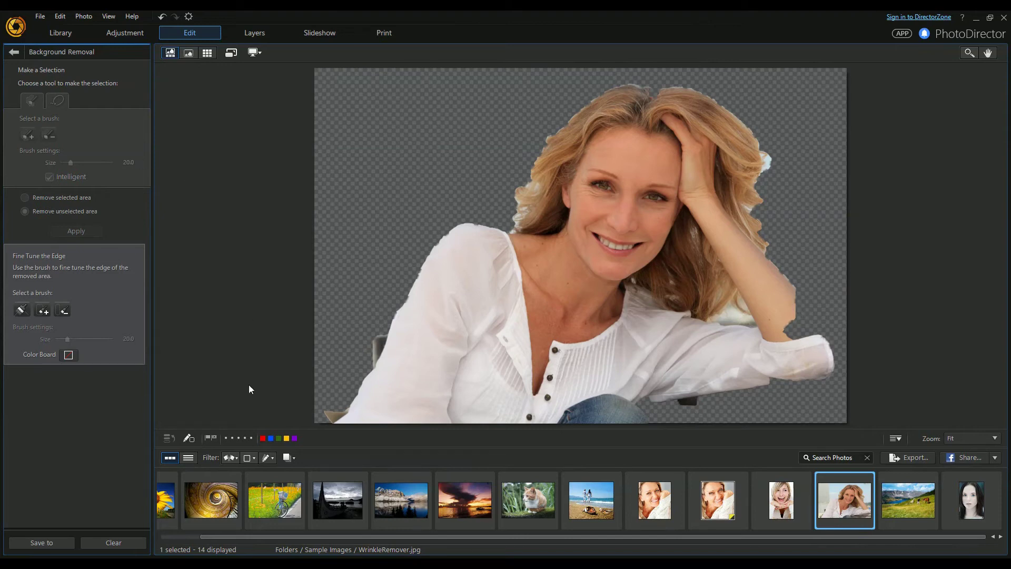
{"action": "key", "text": "ctrl+z"}
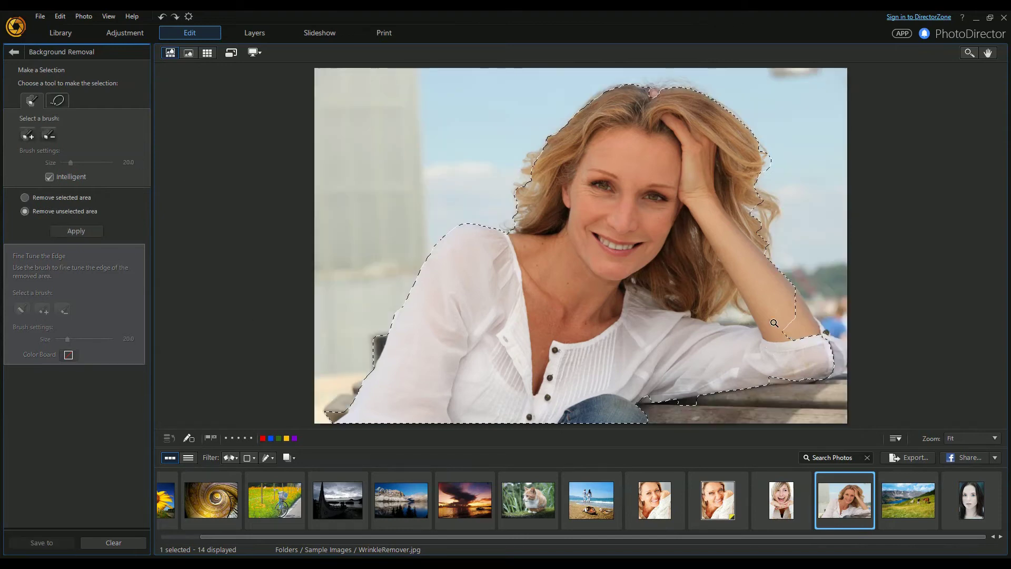
Extend the selection along the arm near the elbow and remove the background again.
{"action": "left_click", "coordinate": [27, 135]}
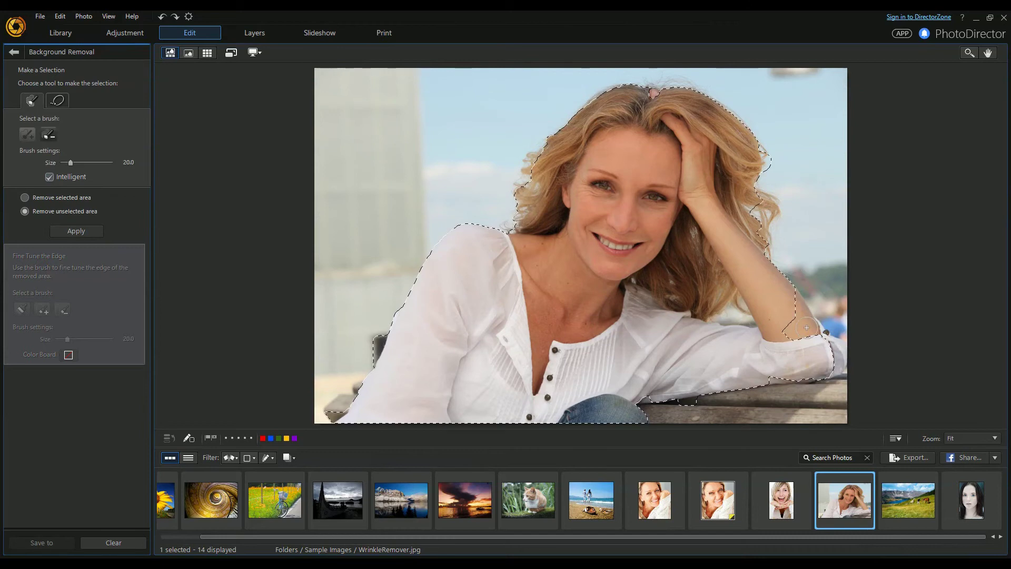
{"action": "mouse_move", "coordinate": [793, 329]}
{"action": "left_mouse_down"}
{"action": "mouse_move", "coordinate": [798, 316]}
{"action": "mouse_move", "coordinate": [822, 329]}
{"action": "mouse_move", "coordinate": [842, 370]}
{"action": "left_mouse_up"}
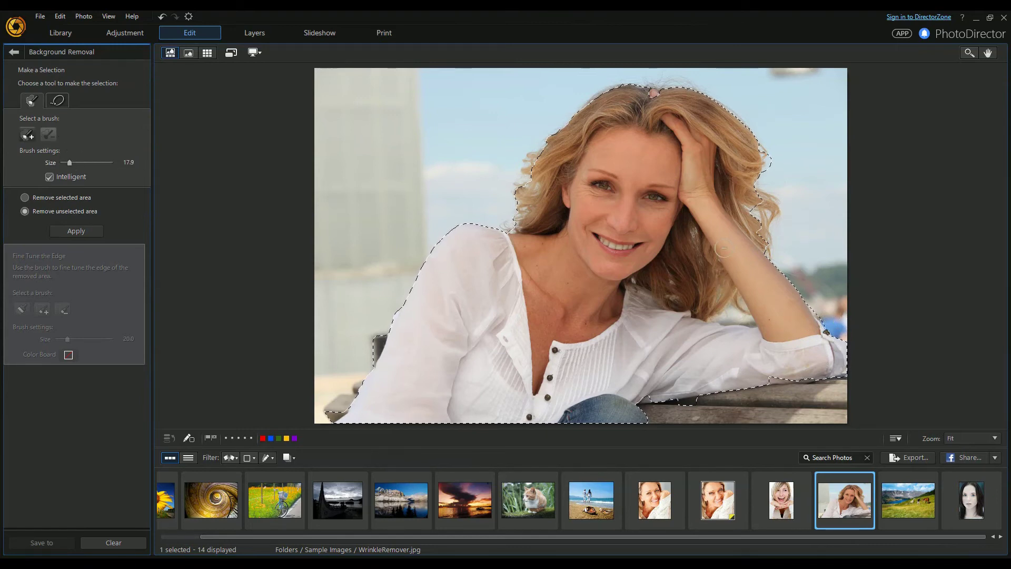
{"action": "left_click", "coordinate": [80, 236]}
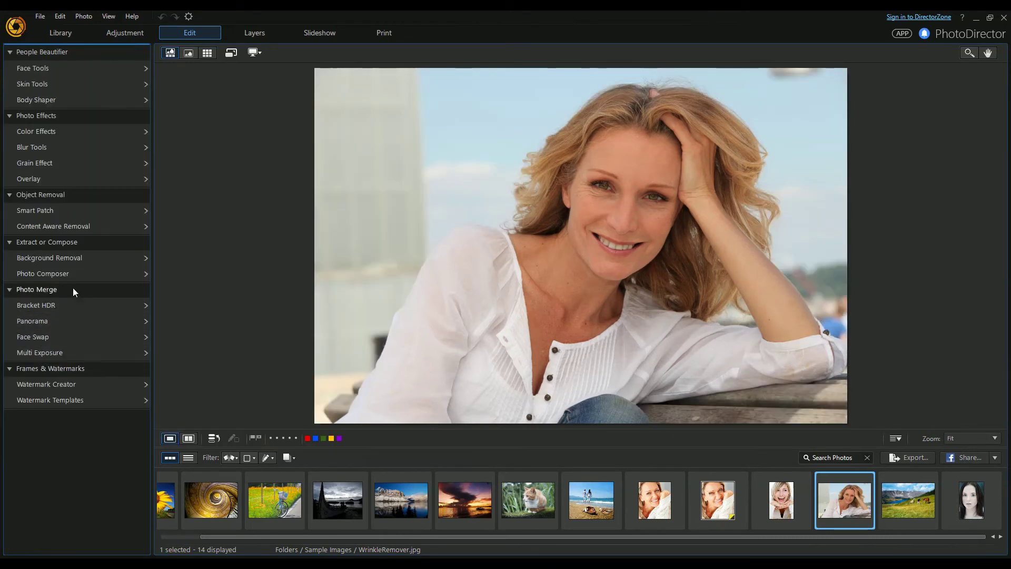
{"action": "left_click", "coordinate": [84, 337]}
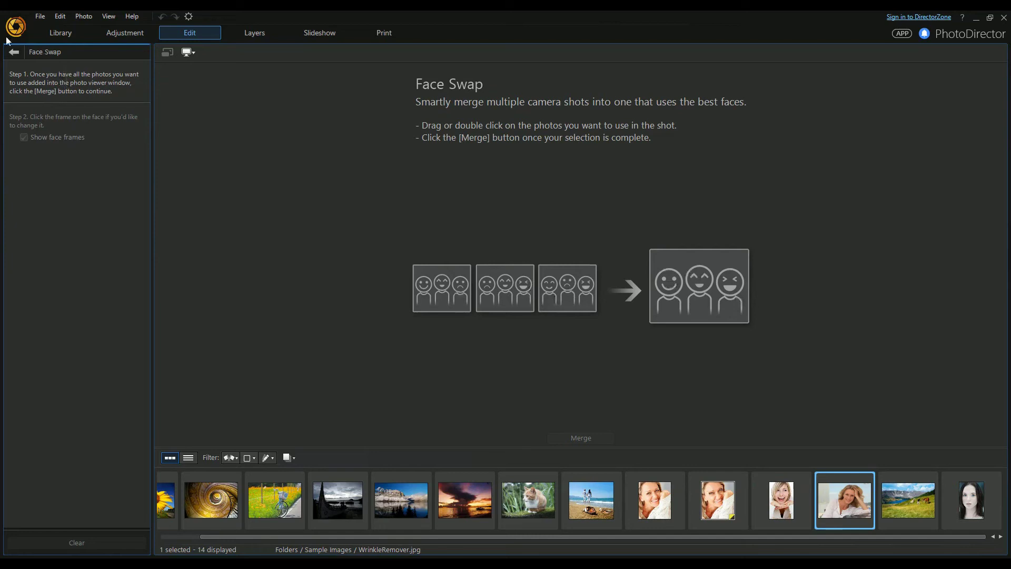
{"action": "left_click", "coordinate": [15, 55]}
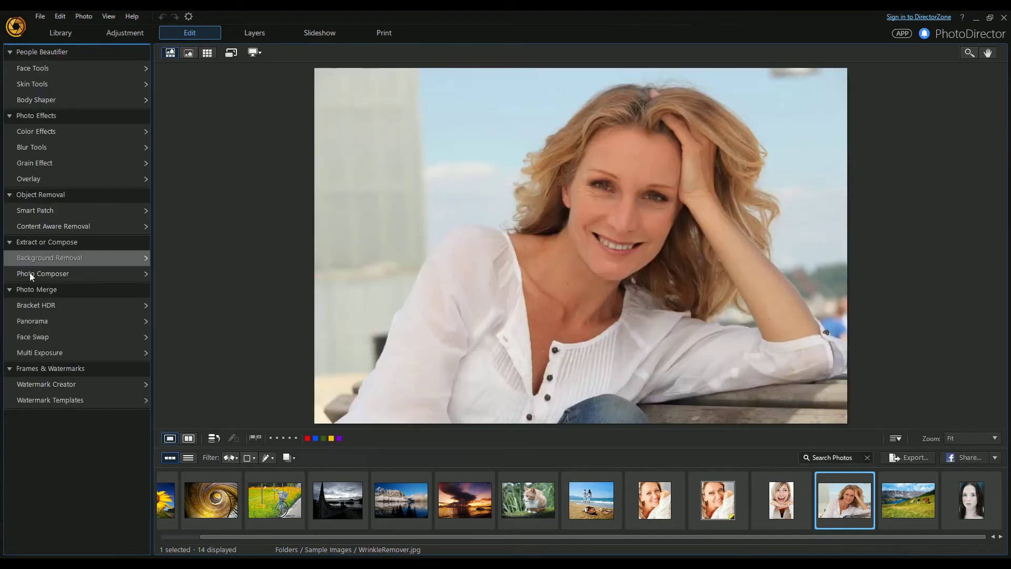
{"action": "left_click", "coordinate": [64, 353]}
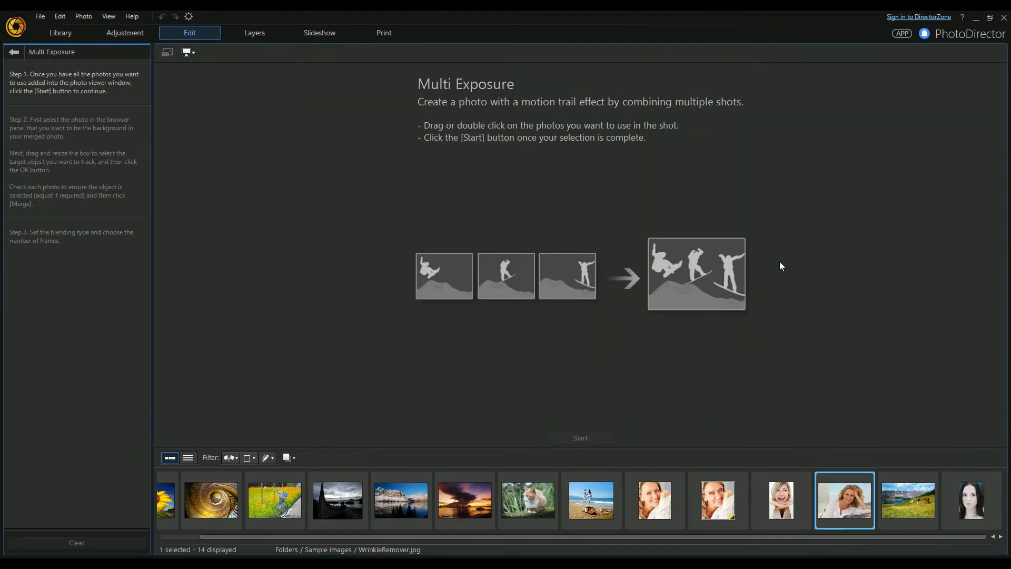
{"action": "left_click", "coordinate": [15, 52]}
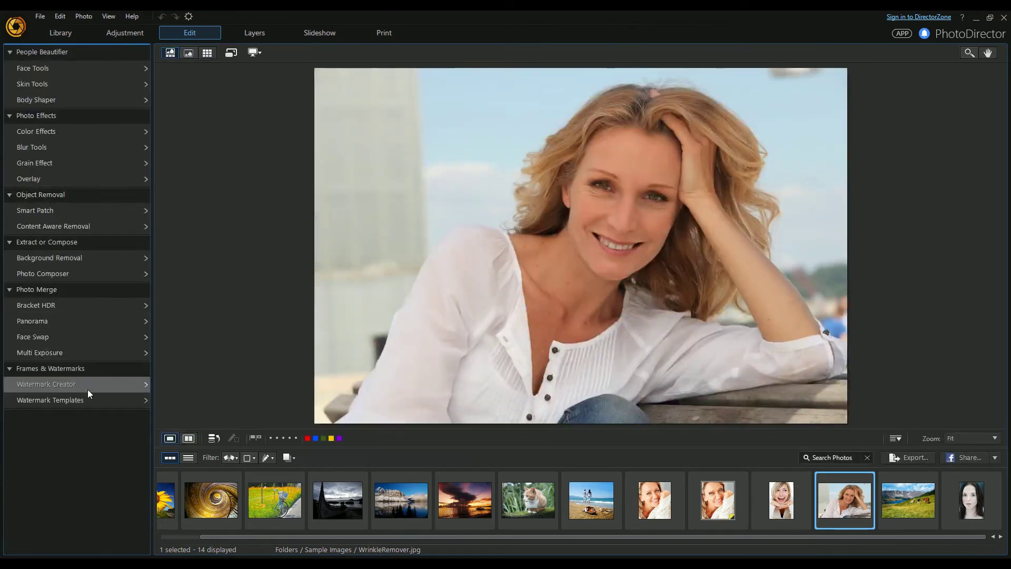
In Watermark Creator, browse the Text, Image and © tabs and tick Copyright.
{"action": "left_click", "coordinate": [57, 389]}
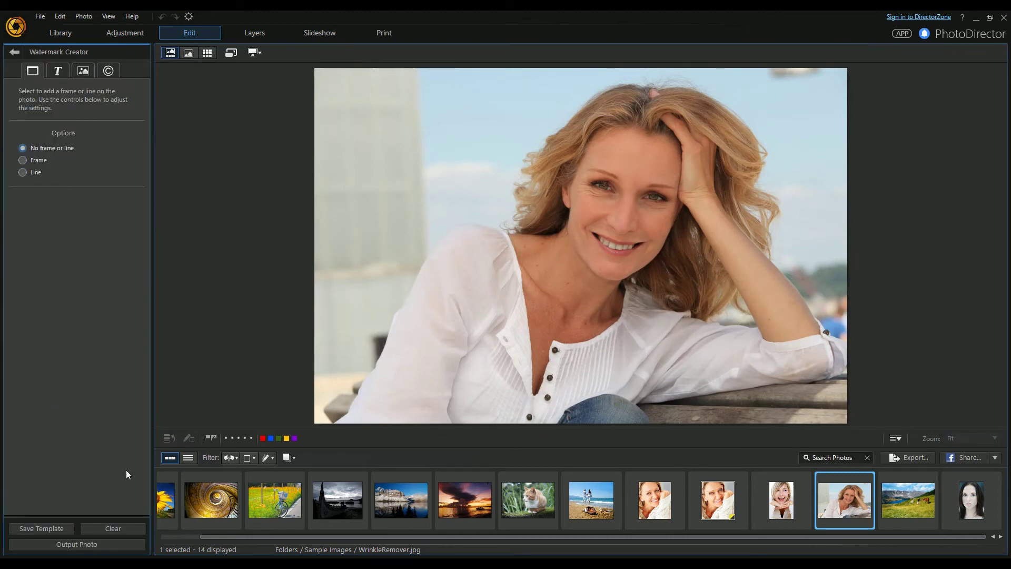
{"action": "left_click", "coordinate": [58, 71]}
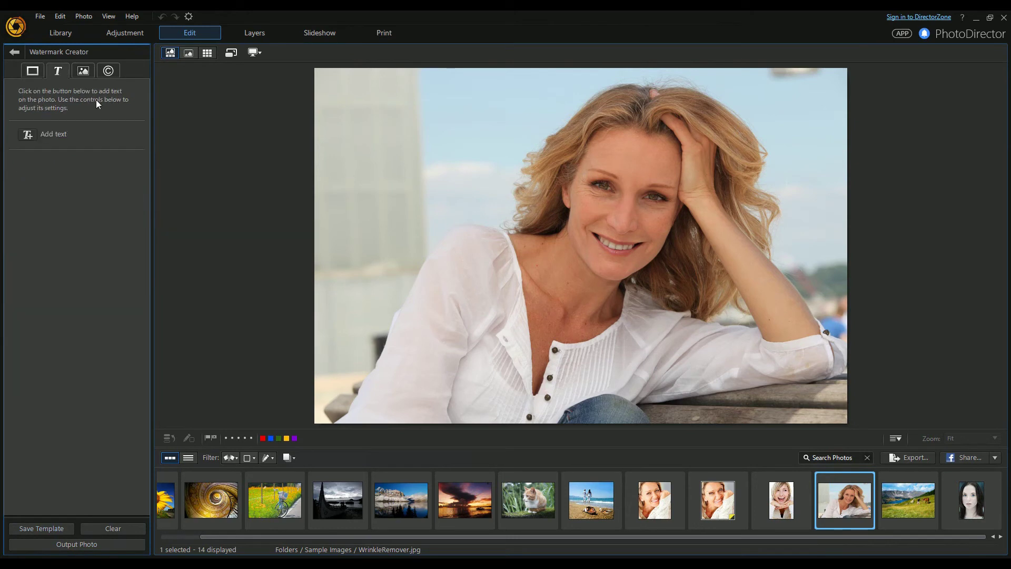
{"action": "left_click", "coordinate": [83, 72]}
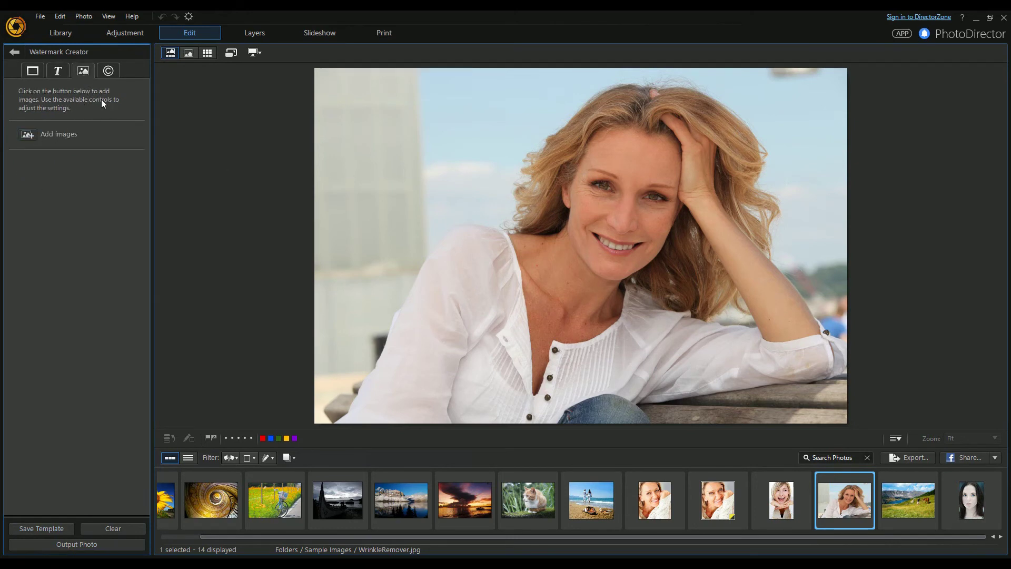
{"action": "left_click", "coordinate": [108, 70]}
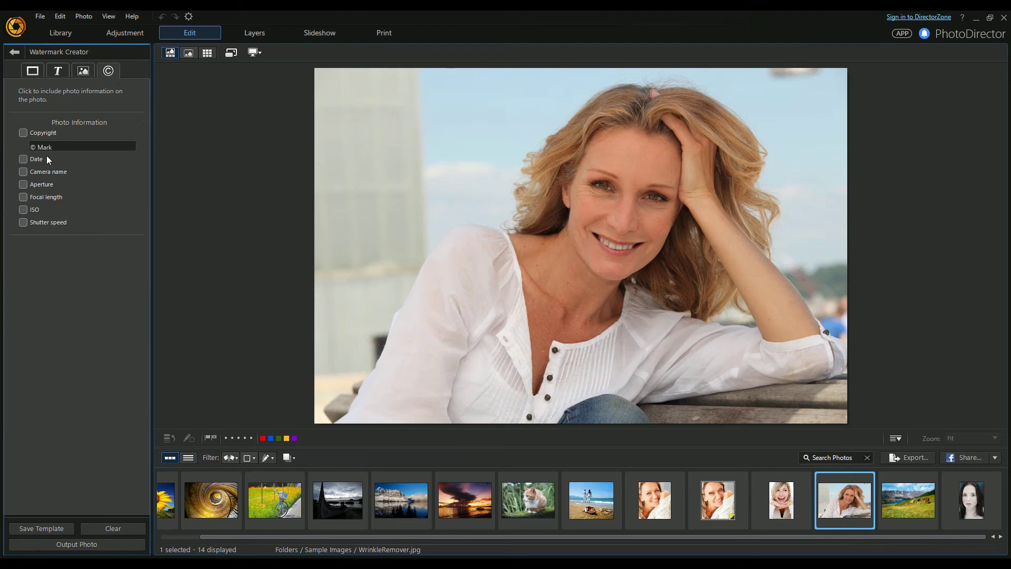
{"action": "left_click", "coordinate": [23, 133]}
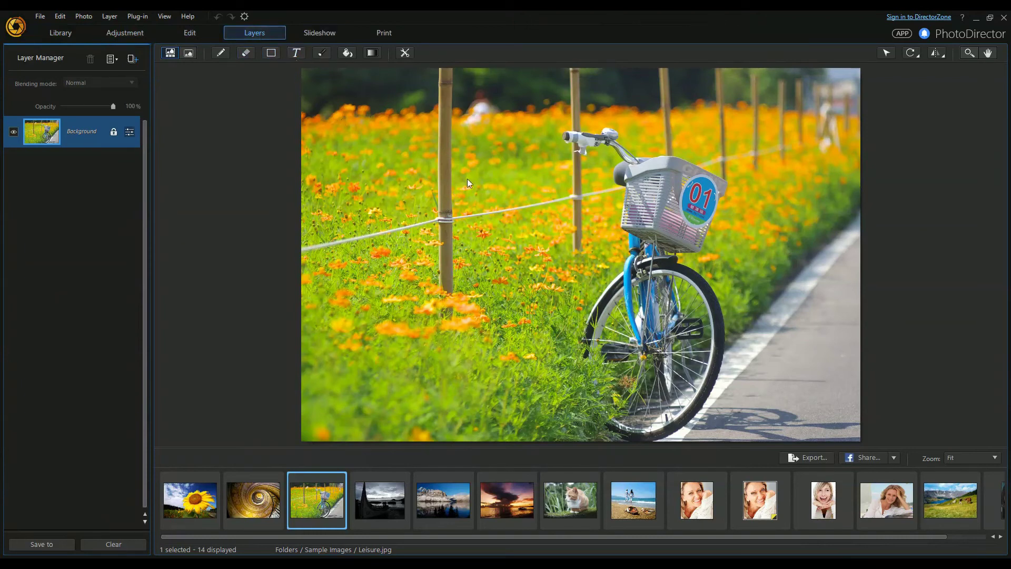
In the Slideshow tab, add the bicycle, black-and-white and sunset photos as slides, then preview full screen.
{"action": "left_click", "coordinate": [314, 37]}
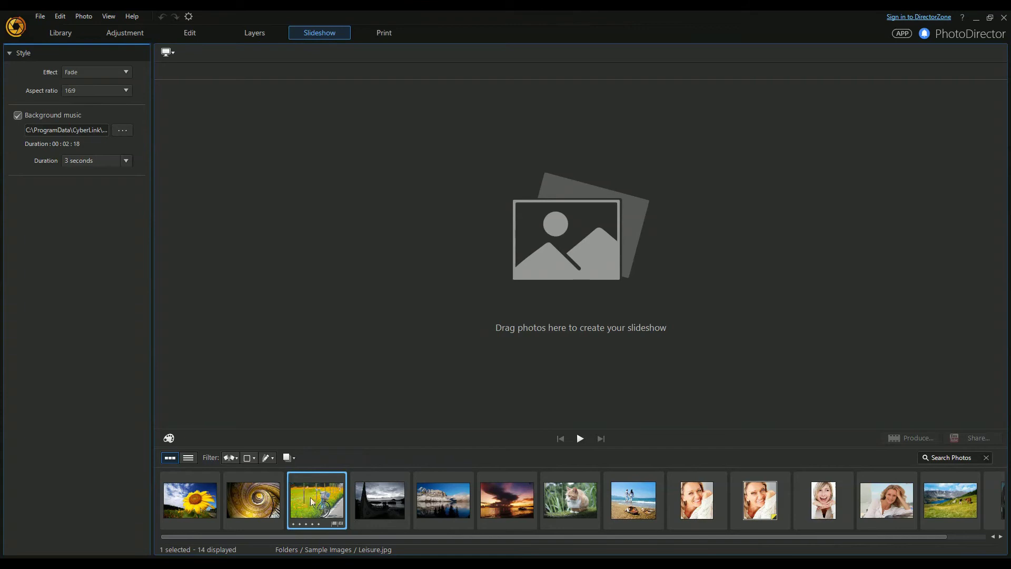
{"action": "left_click_drag", "start_coordinate": [311, 497], "coordinate": [365, 374]}
{"action": "left_click_drag", "start_coordinate": [377, 498], "coordinate": [411, 261]}
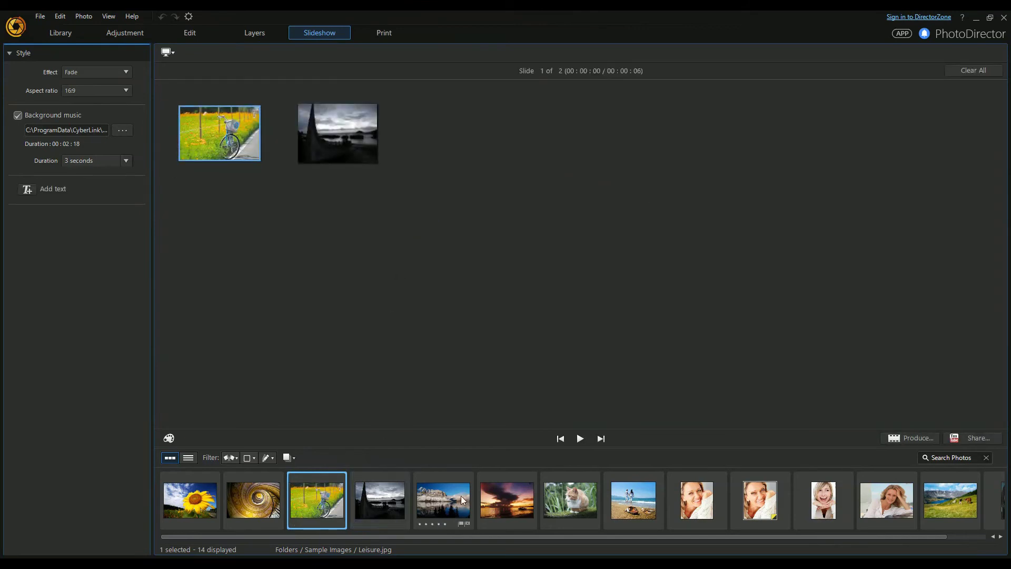
{"action": "left_click_drag", "start_coordinate": [507, 500], "coordinate": [524, 295]}
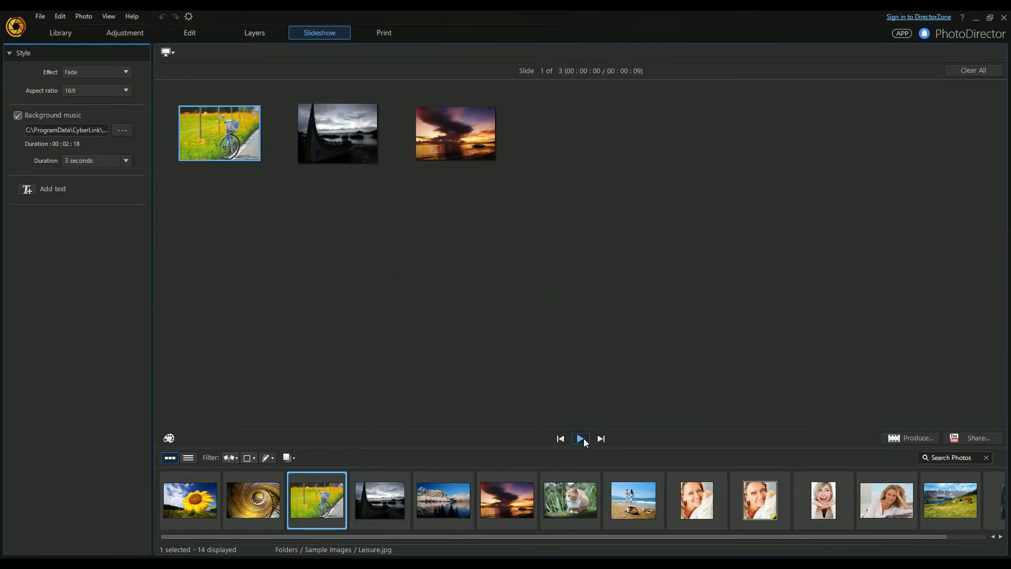
{"action": "left_click", "coordinate": [582, 439]}
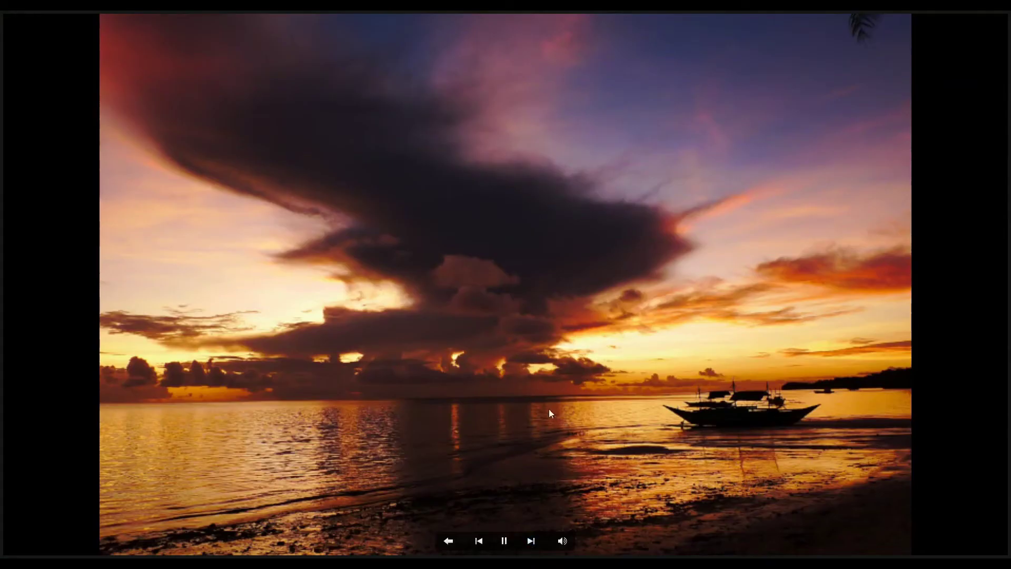
{"action": "key", "text": "Escape"}
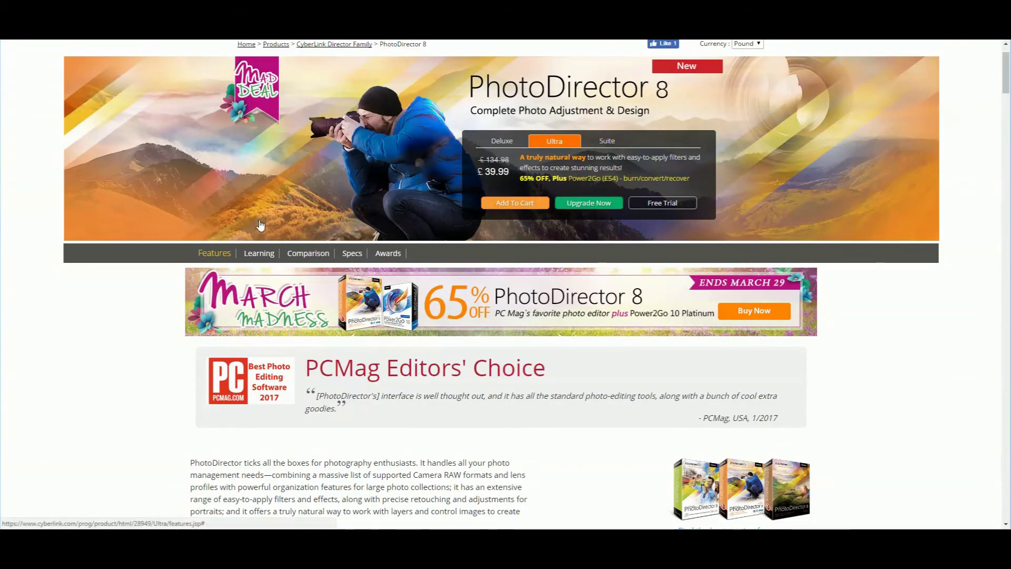
{"action": "scroll", "coordinate": [260, 226], "scroll_direction": "down", "scroll_amount": 3}
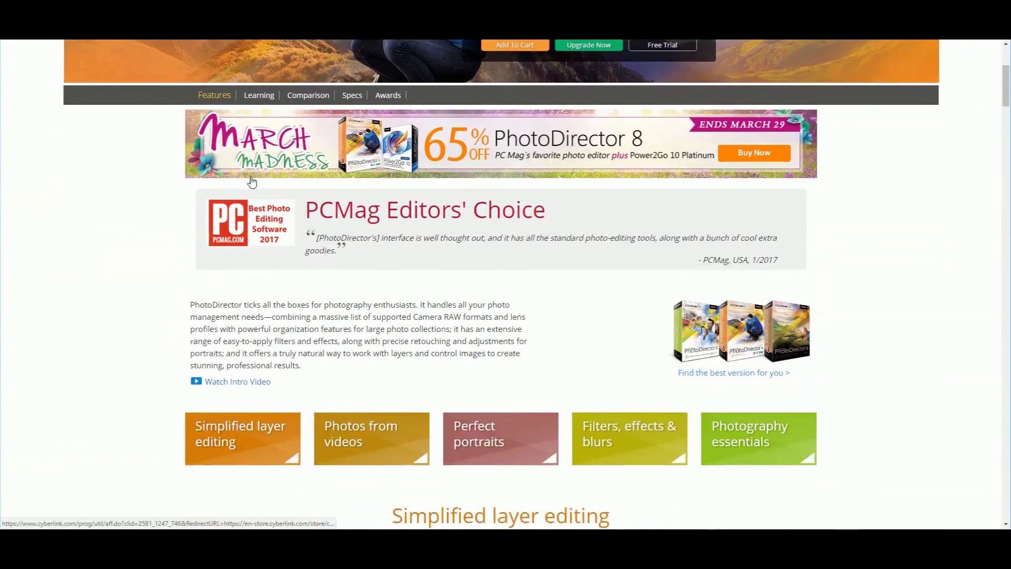
{"action": "scroll", "coordinate": [251, 182], "scroll_direction": "down", "scroll_amount": 5}
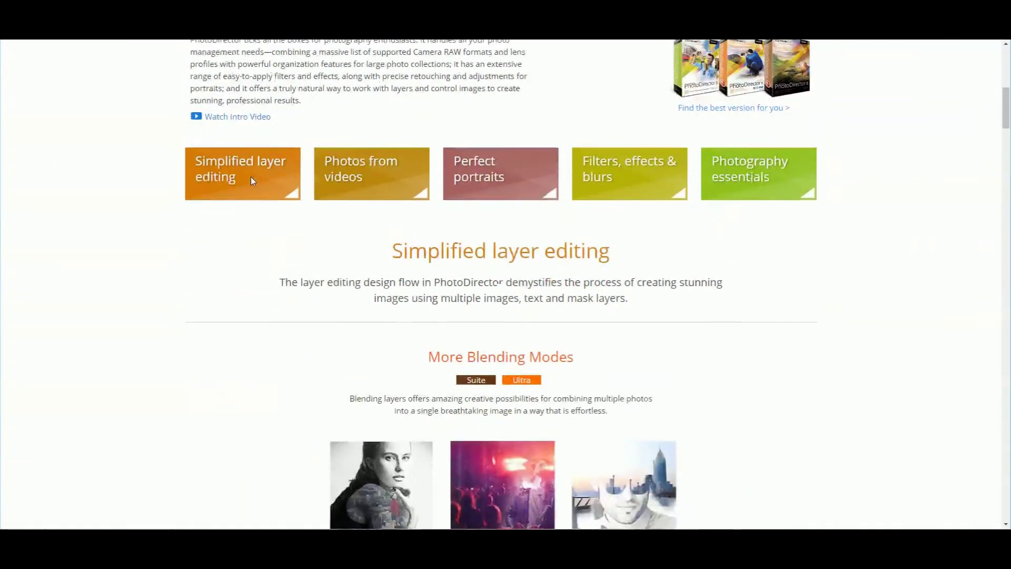
{"action": "scroll", "coordinate": [252, 181], "scroll_direction": "down", "scroll_amount": 7}
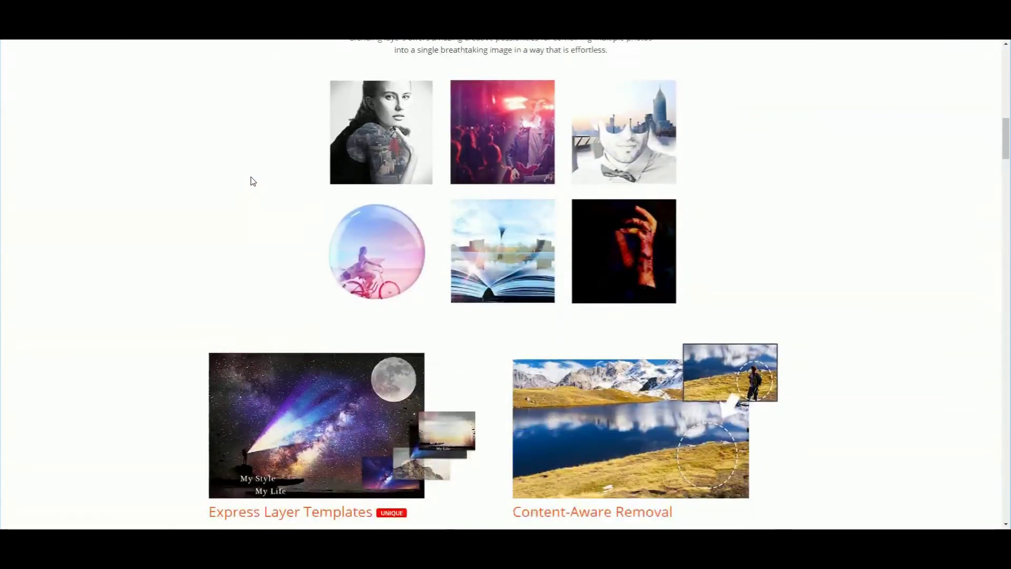
{"action": "scroll", "coordinate": [251, 181], "scroll_direction": "down", "scroll_amount": 9}
{"action": "scroll", "coordinate": [251, 181], "scroll_direction": "up", "scroll_amount": 2}
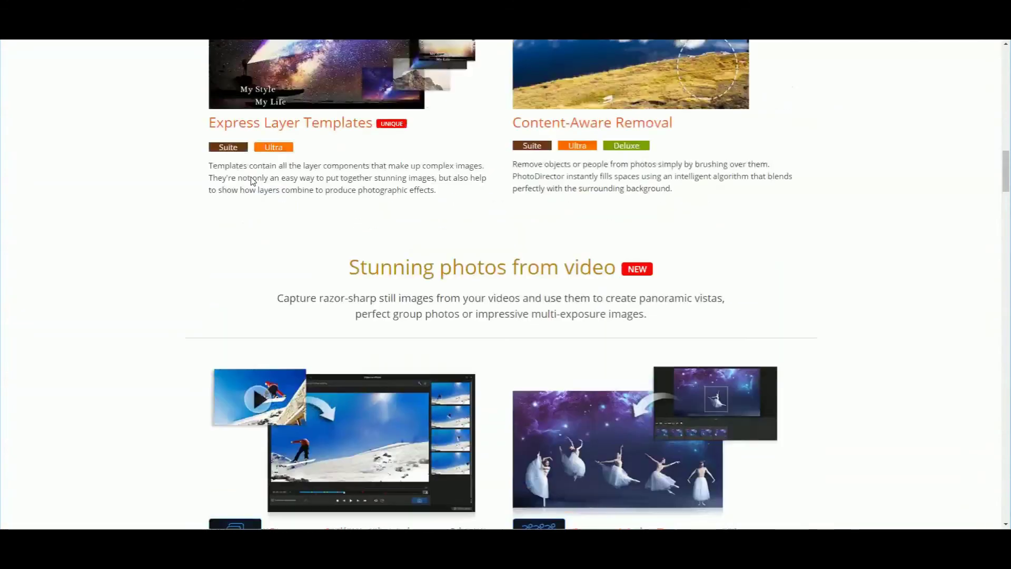
{"action": "scroll", "coordinate": [252, 182], "scroll_direction": "up", "scroll_amount": 15}
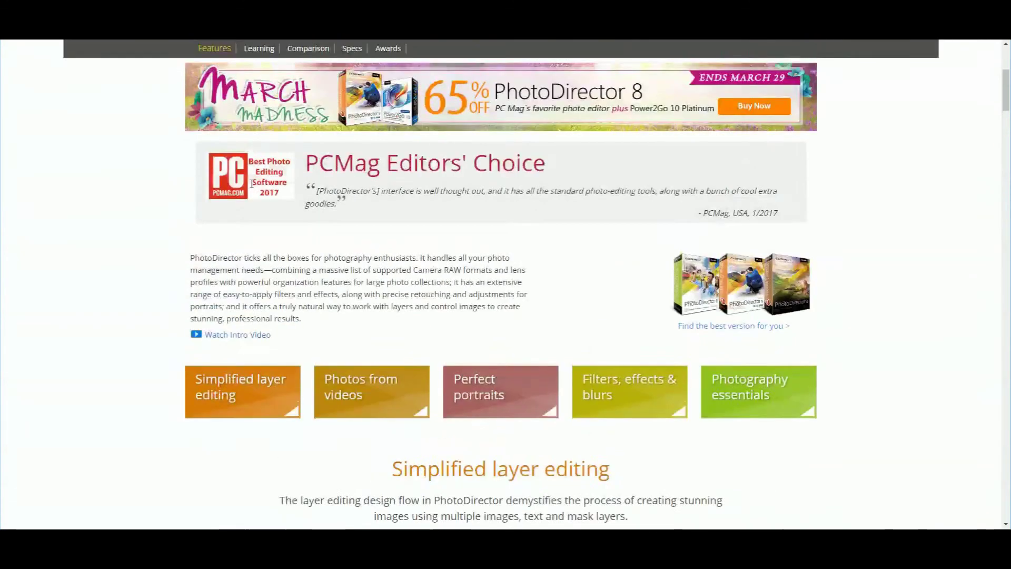
{"action": "scroll", "coordinate": [252, 183], "scroll_direction": "up", "scroll_amount": 5}
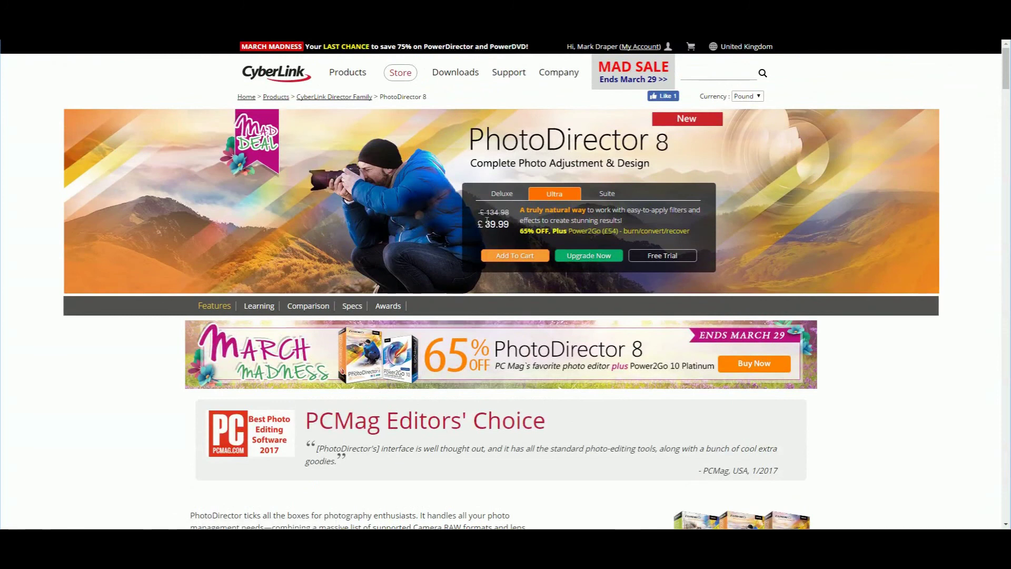